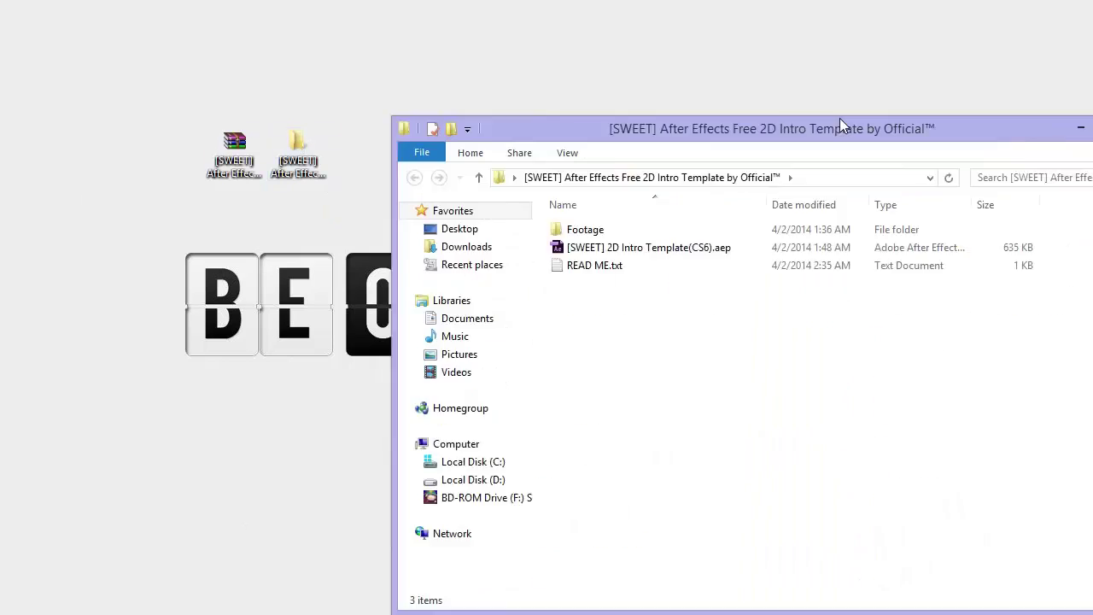
Open the [SWEET] 2D Intro Template(CS6).aep project from its folder and close Explorer
drag(840, 118, 677, 50)
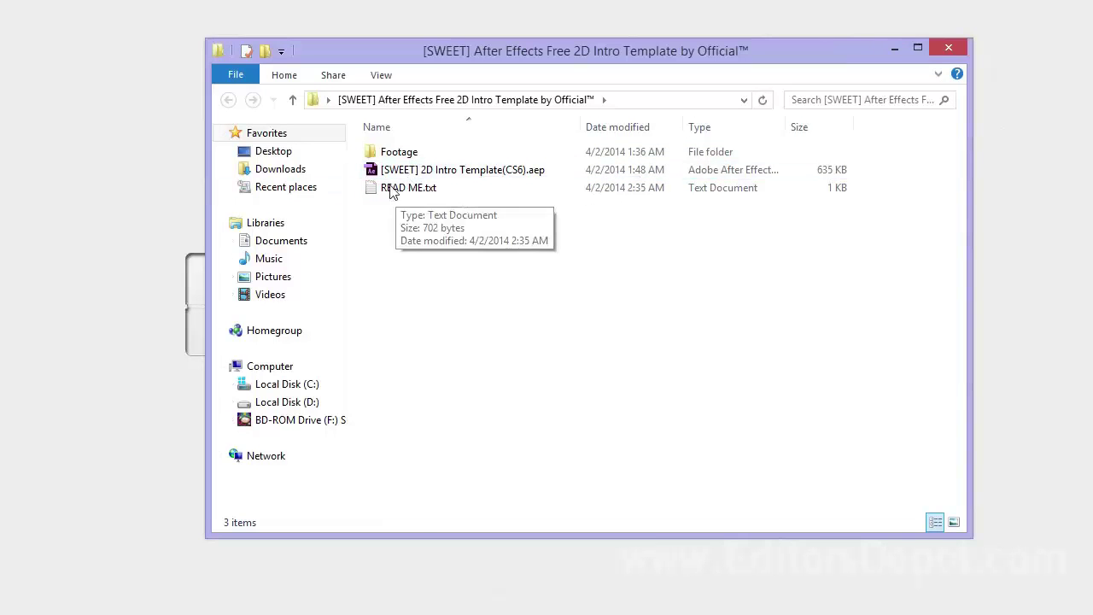
click(948, 46)
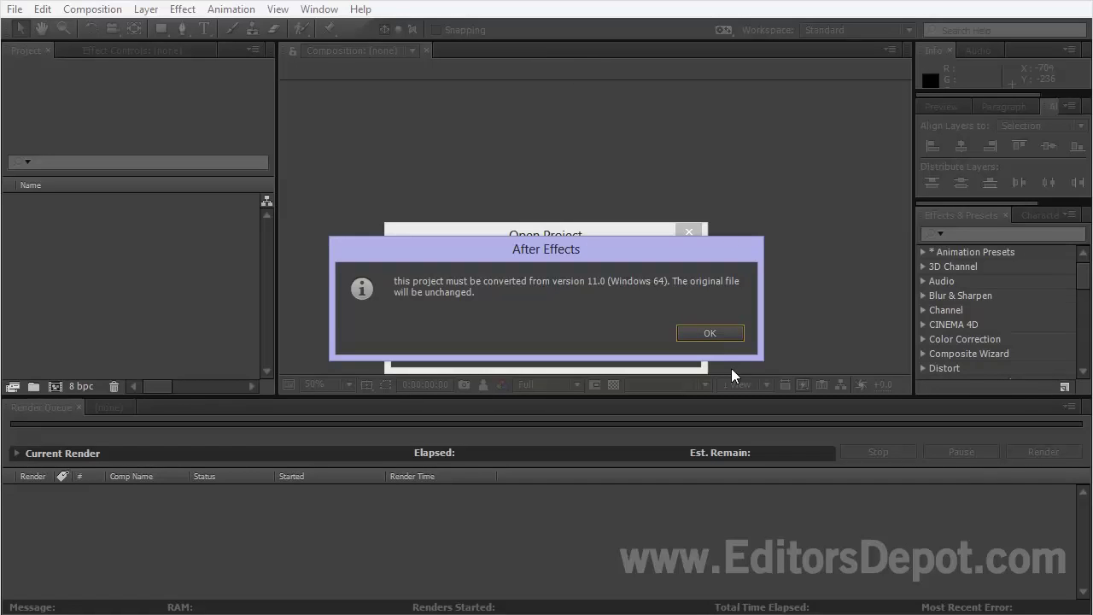
Accept the version-conversion notice so the template loads into Main Comp
click(726, 333)
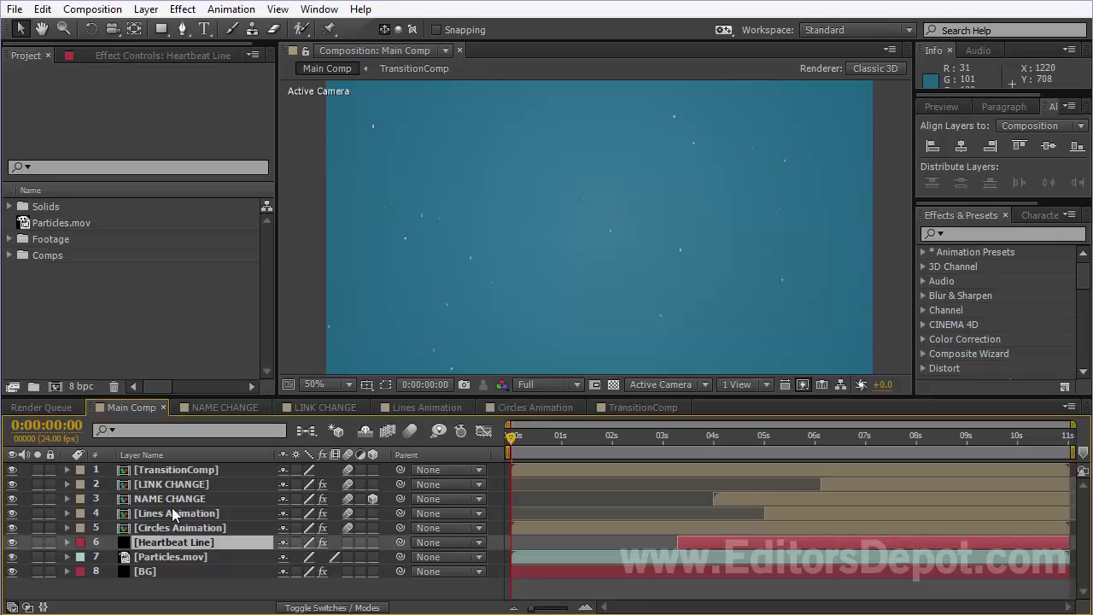
Move the current-time indicator to 0:00:06:16, where YOUR TEXT and YOUTUBE.COM/USER appear
drag(636, 452, 642, 440)
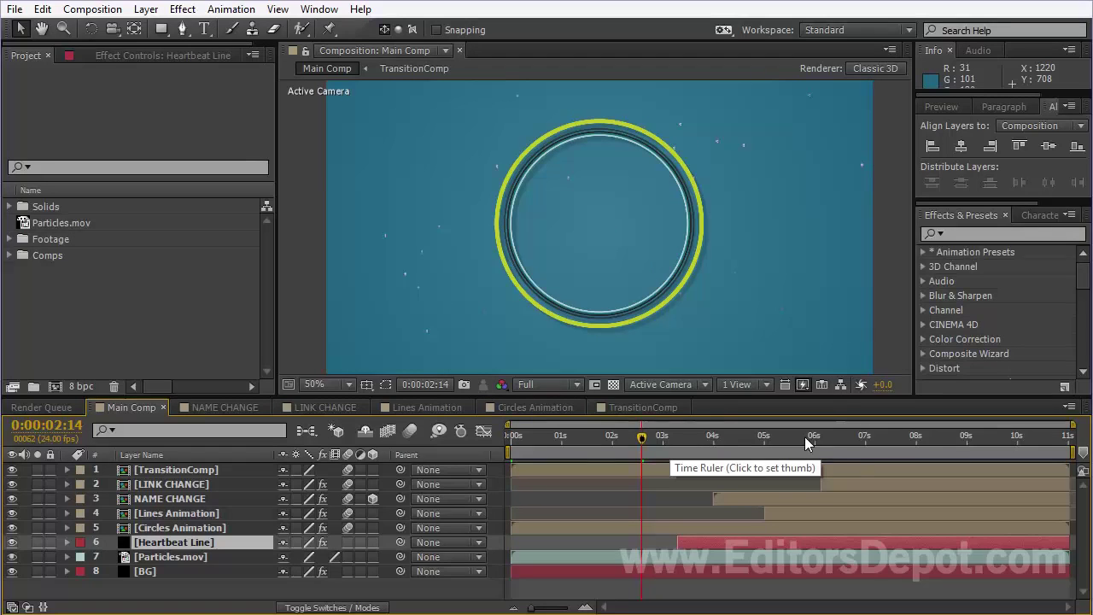
click(771, 439)
click(849, 445)
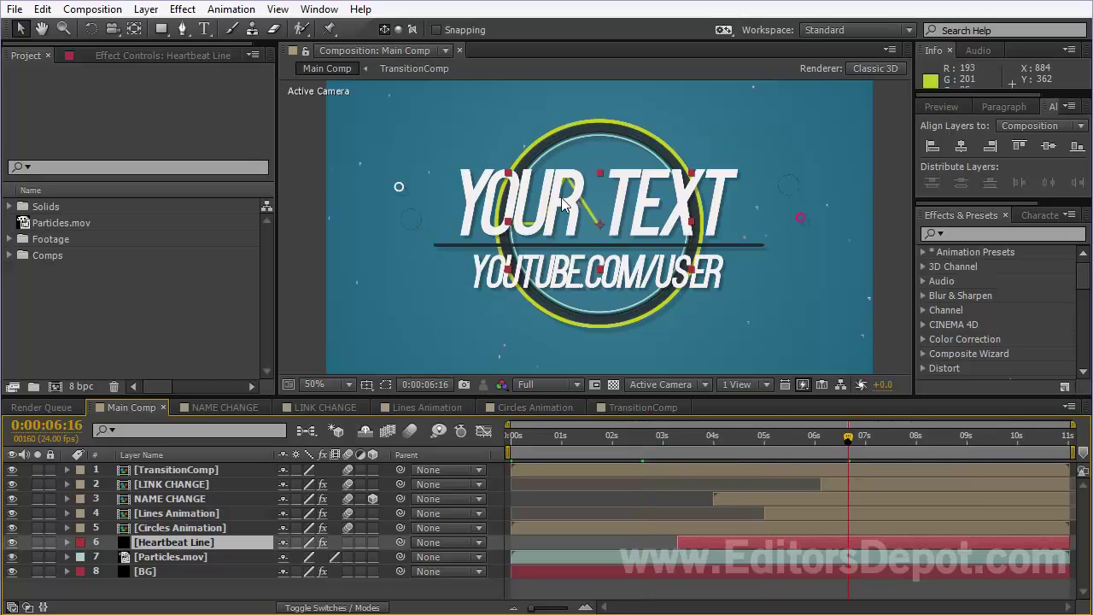
click(848, 443)
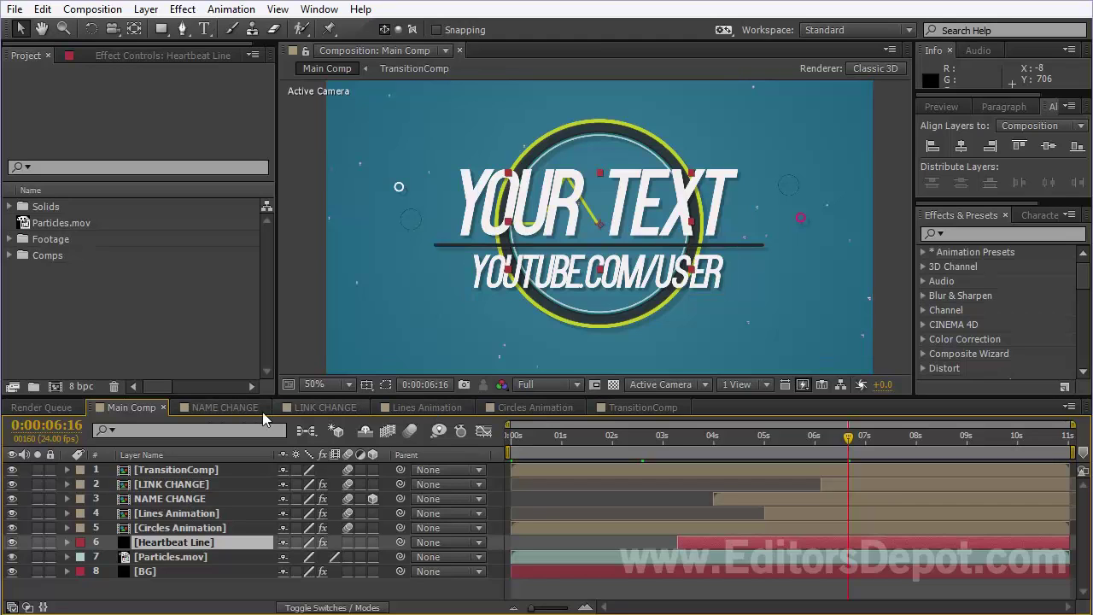
Retype the NAME CHANGE composition's YOUR TEXT title as OFFICIAL™
click(217, 407)
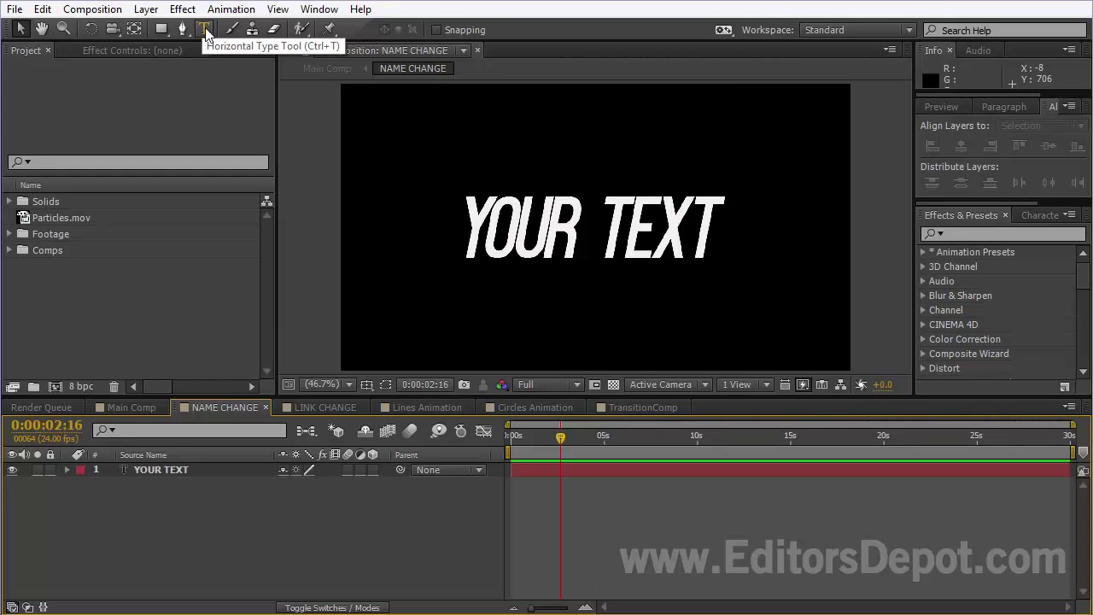
click(205, 31)
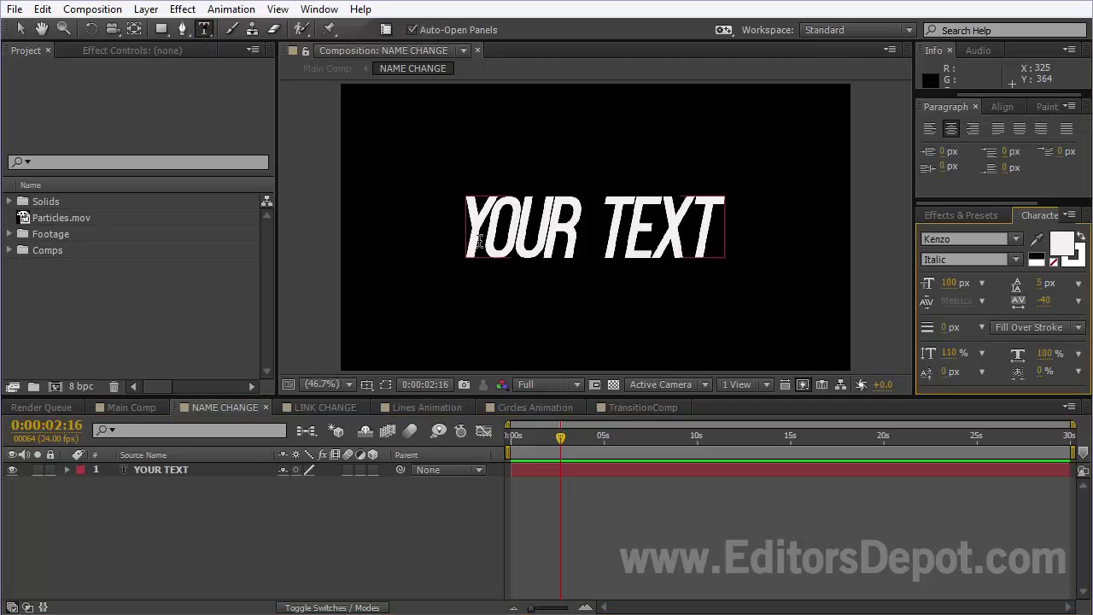
drag(480, 240, 743, 229)
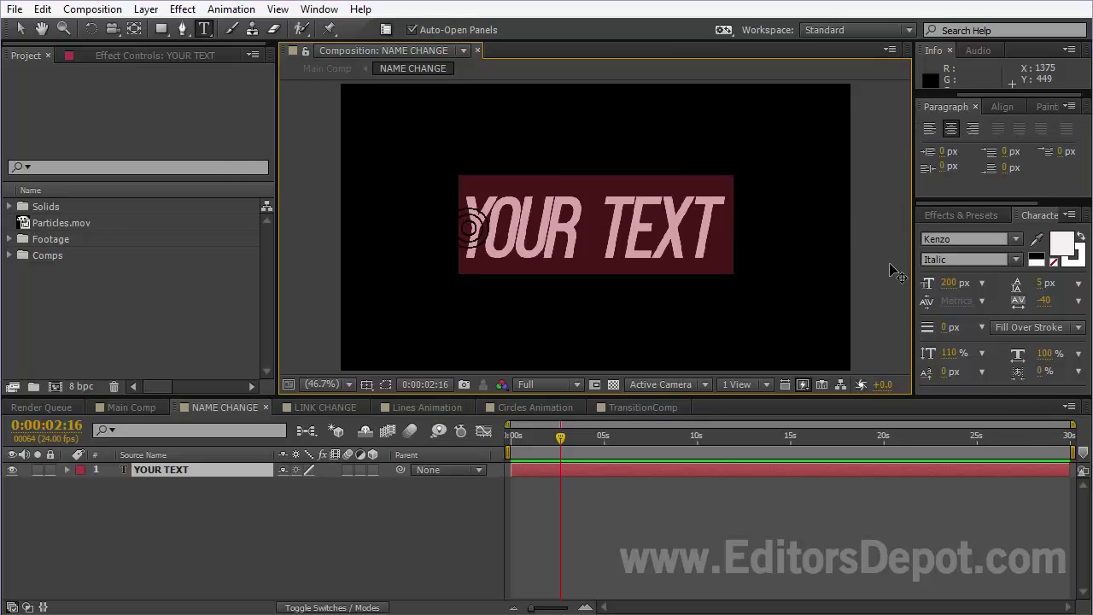
text(OFFICI)
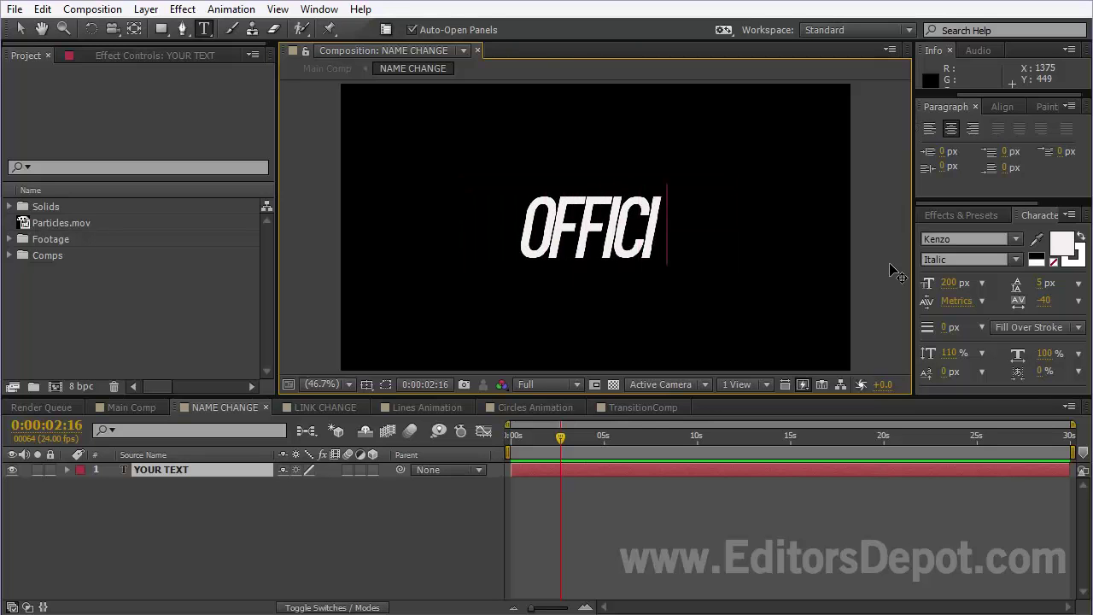
text(AL)
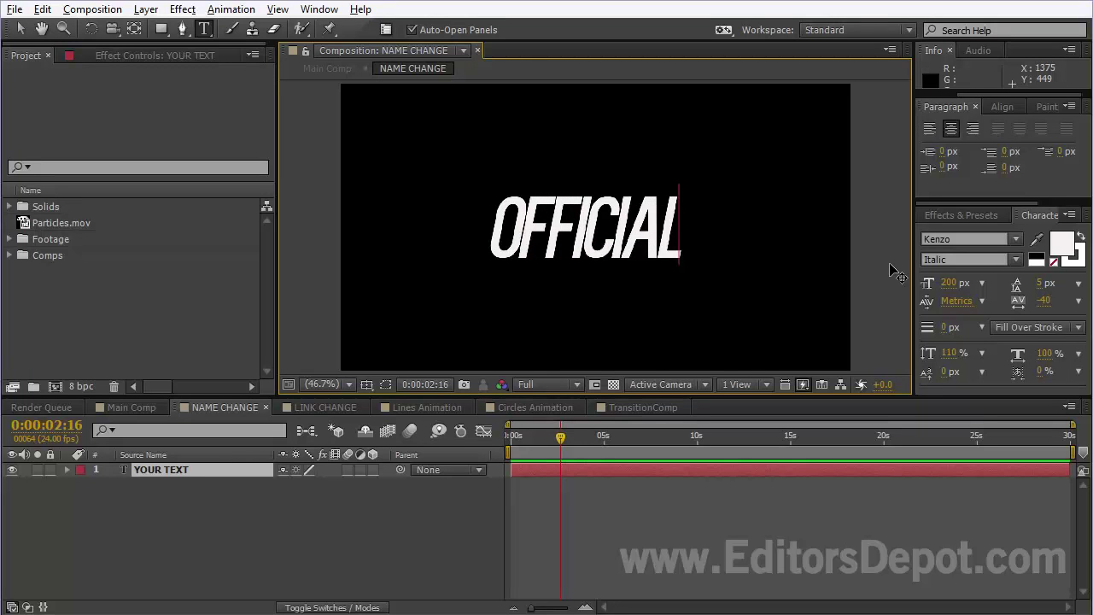
text(™)
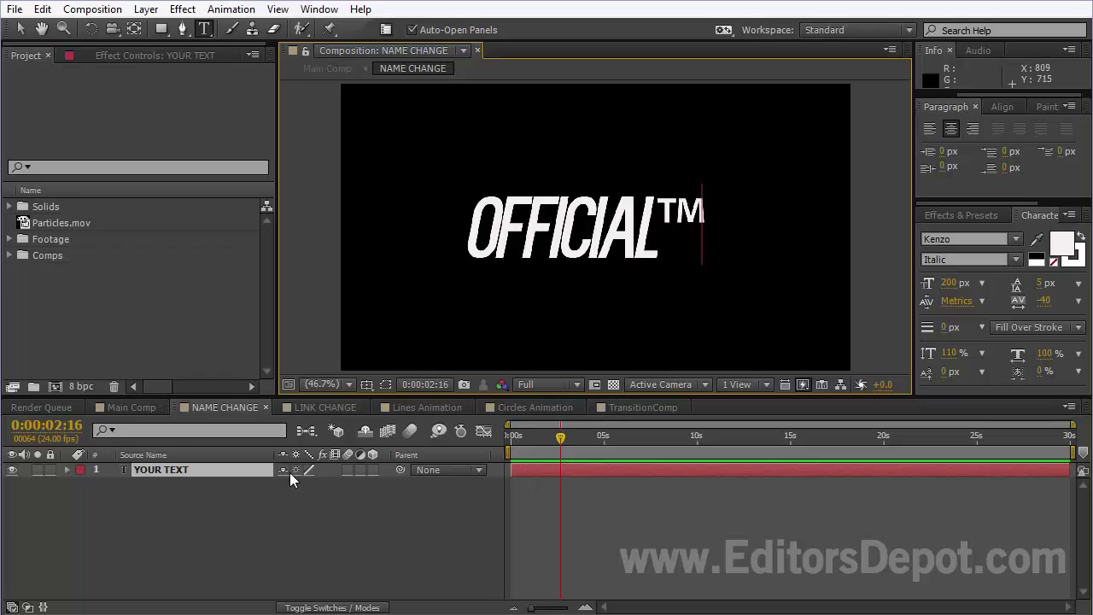
click(131, 408)
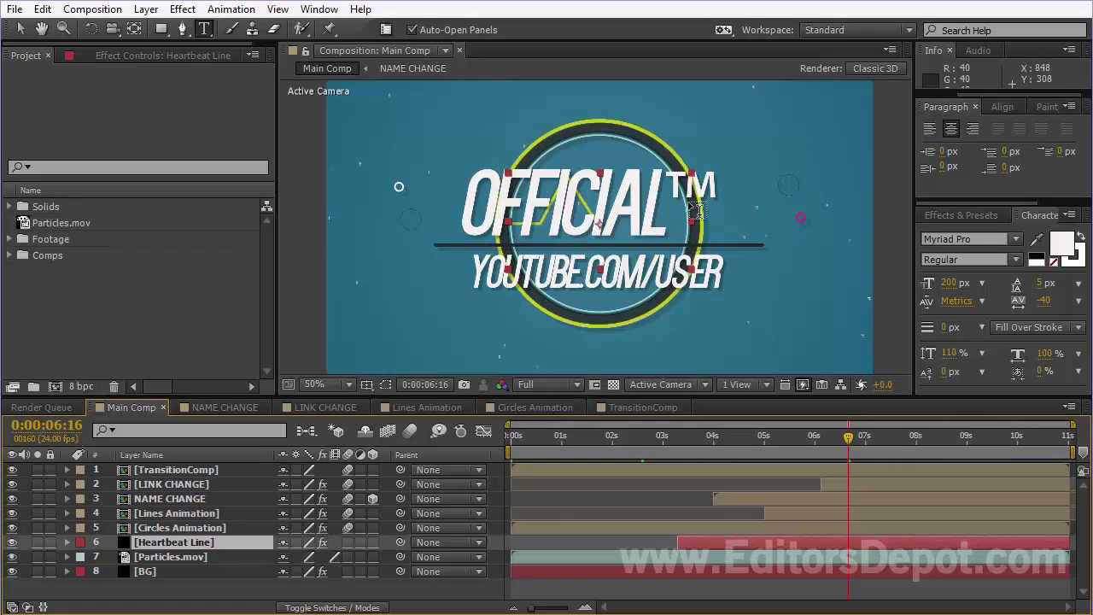
In the LINK CHANGE composition, replace USER with OFFTM4 in the link text
double_click(187, 484)
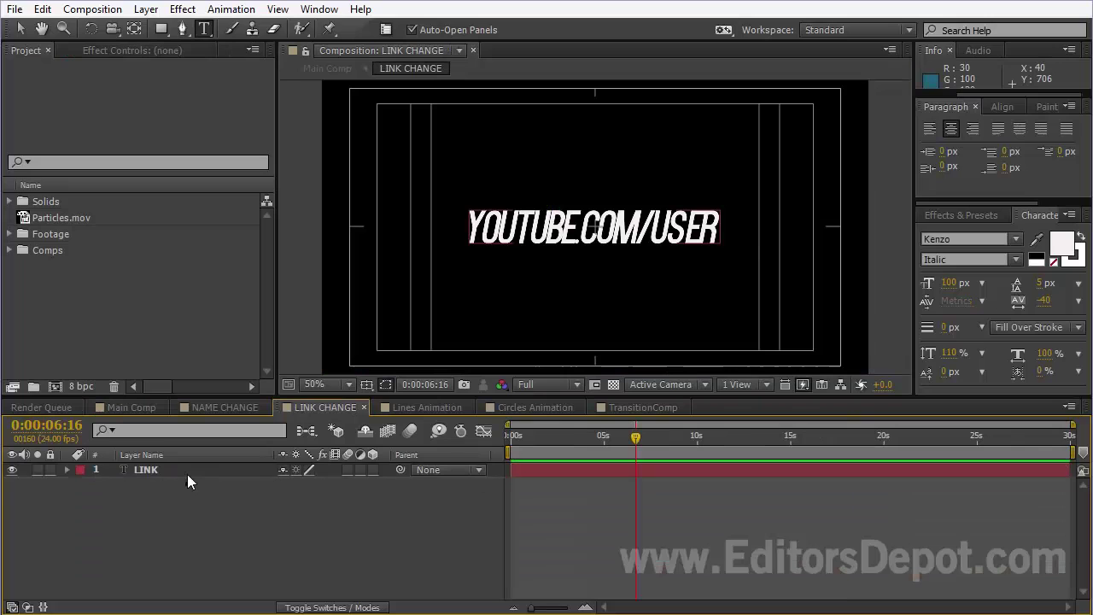
click(187, 471)
click(732, 234)
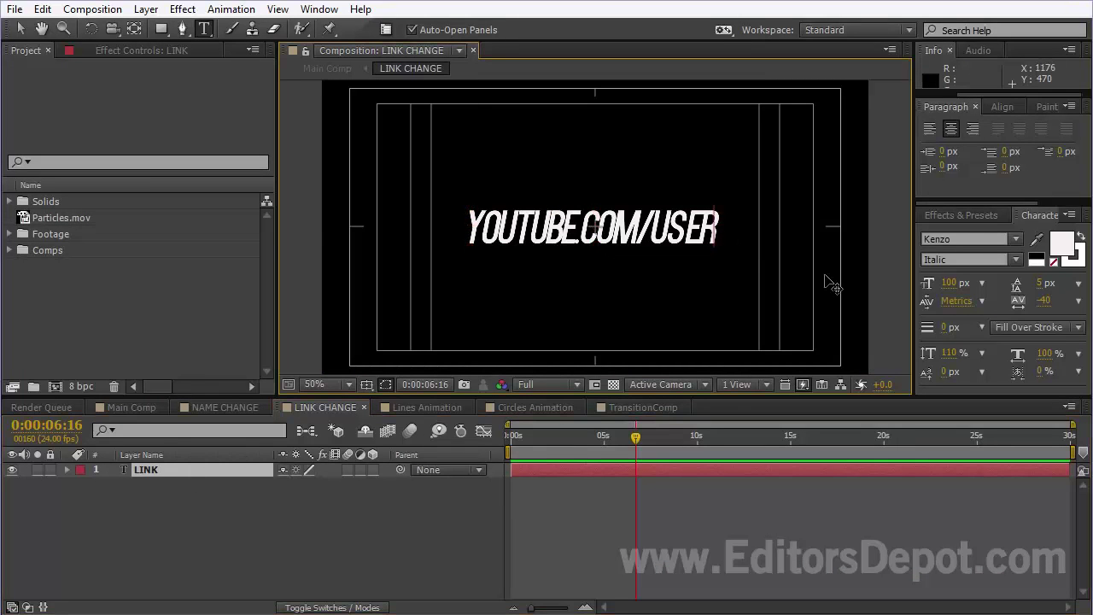
key(BackSpace)
key(BackSpace)
key(BackSpace)
key(BackSpace)
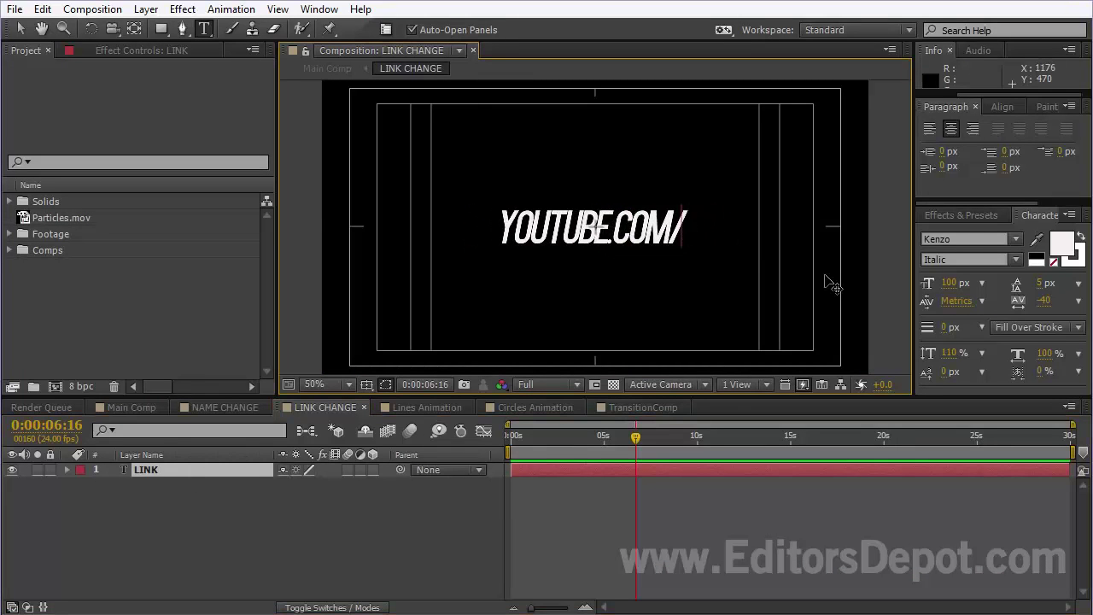
text(OFFTM)
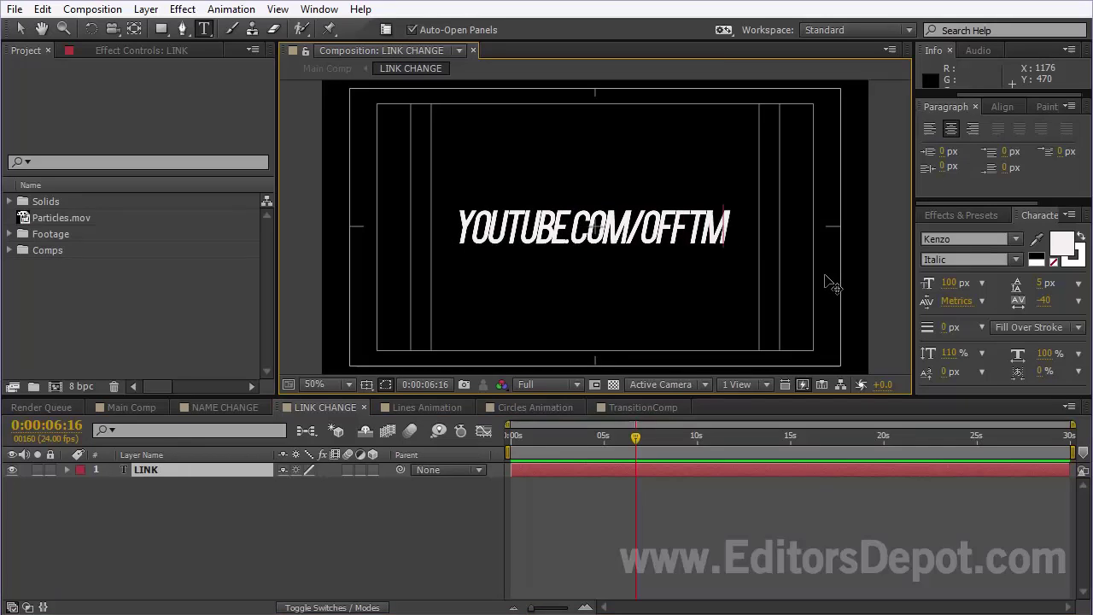
text(4)
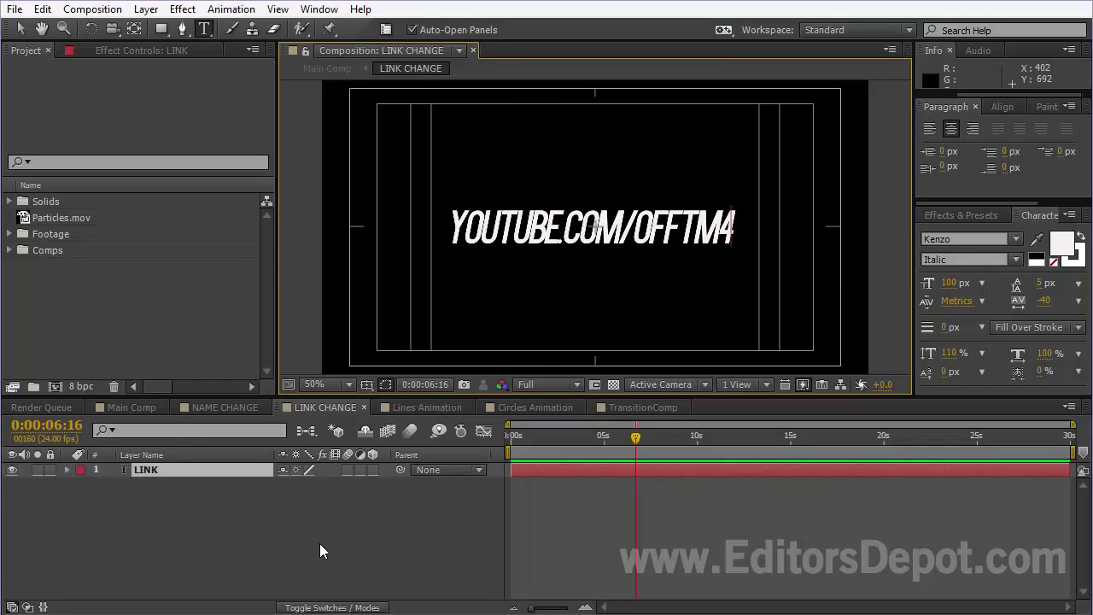
click(136, 407)
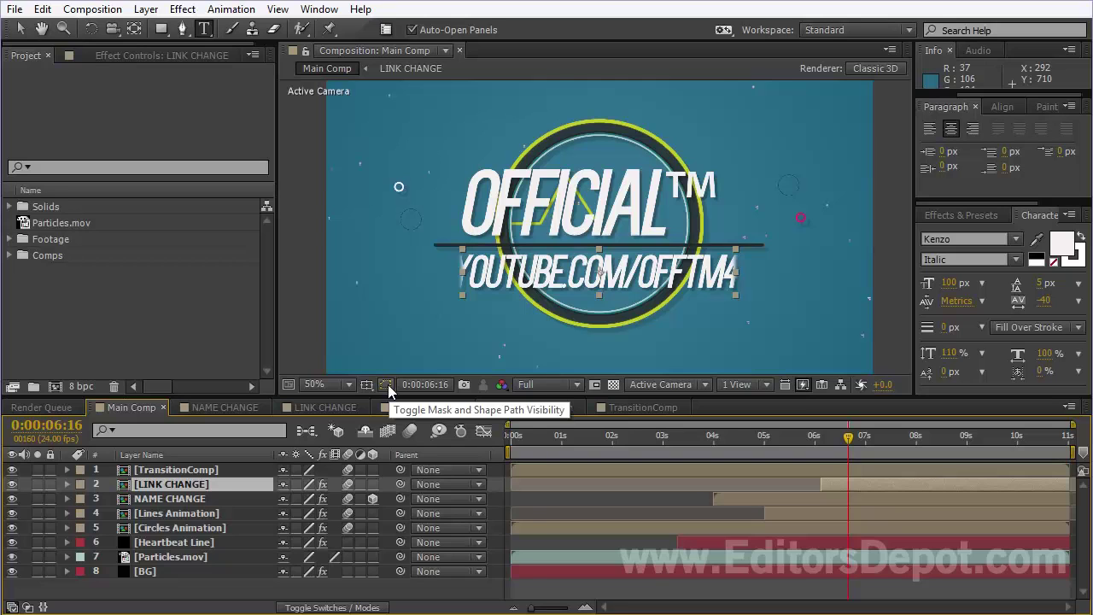
Widen the YOUTUBE.COM/OFFTM4 link text to span under the OFFICIAL™ title, then deselect it
click(388, 384)
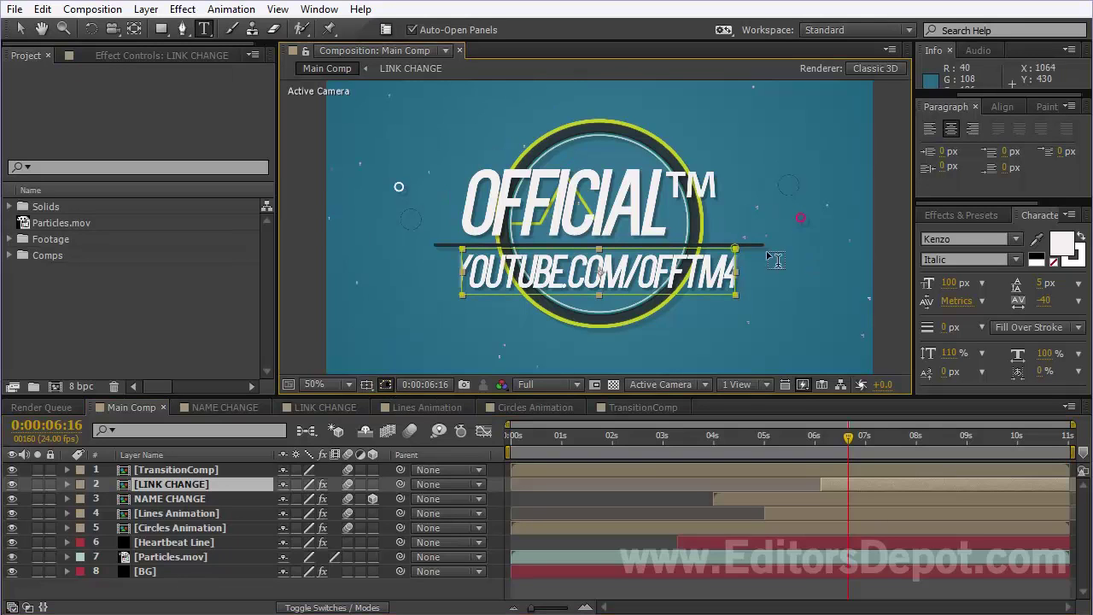
click(386, 384)
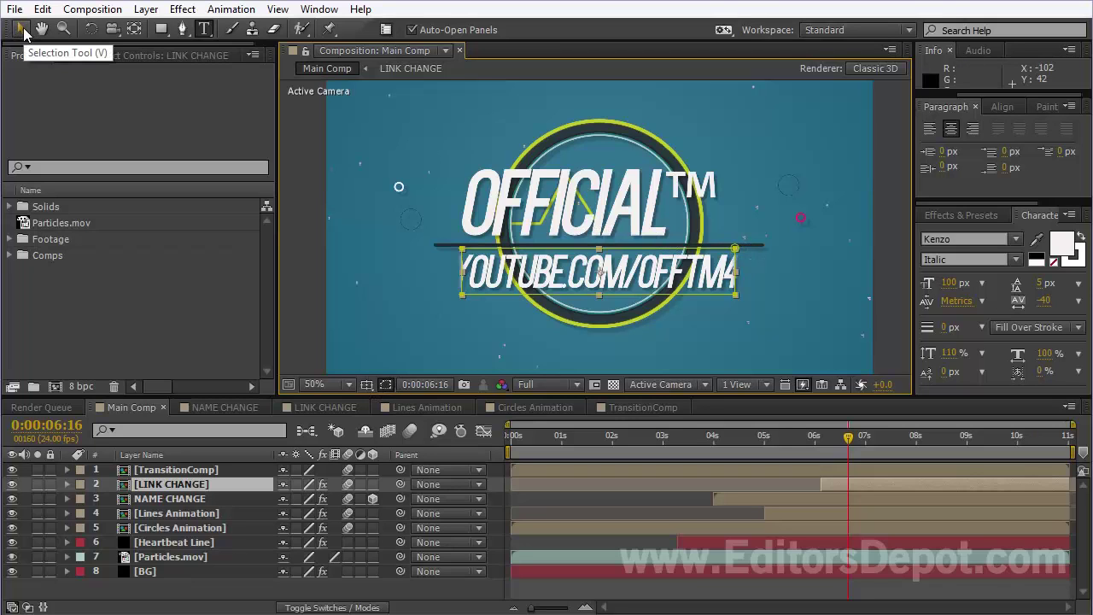
click(23, 32)
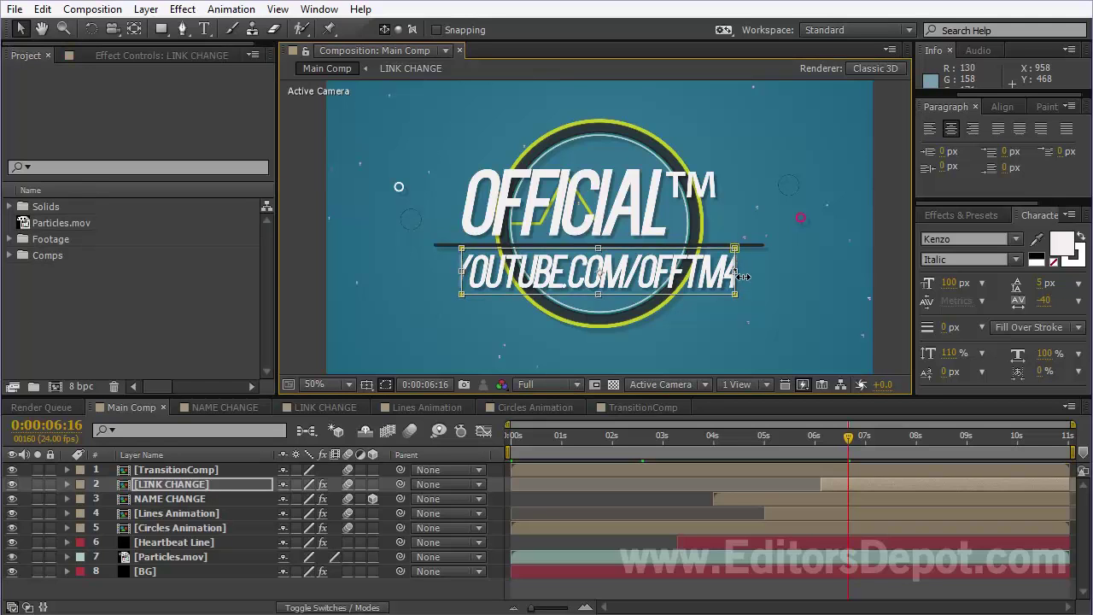
drag(741, 274, 739, 270)
drag(739, 269, 762, 272)
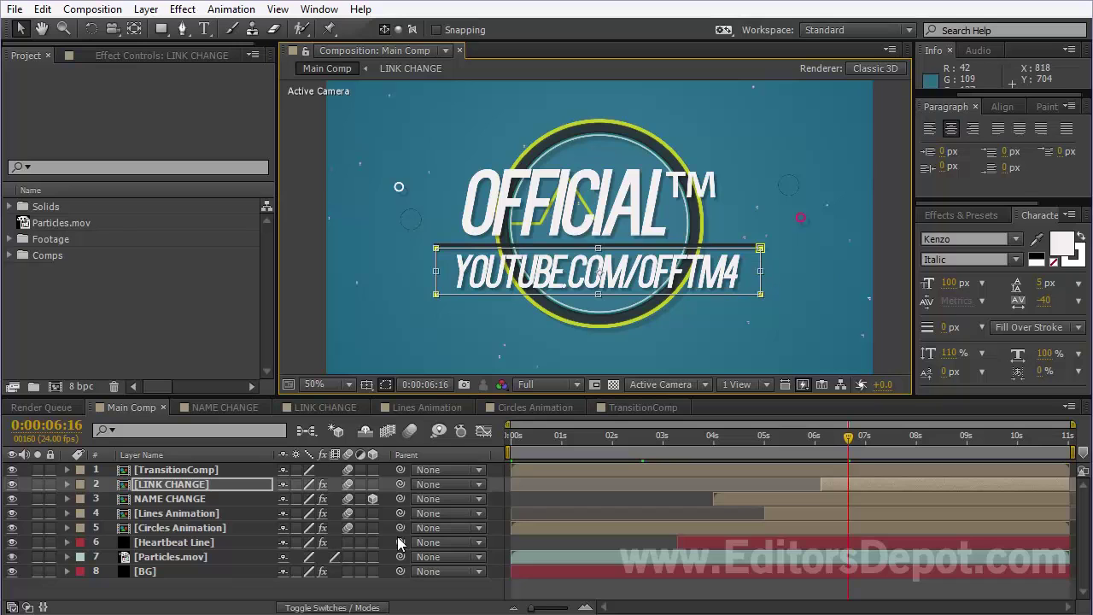
click(391, 589)
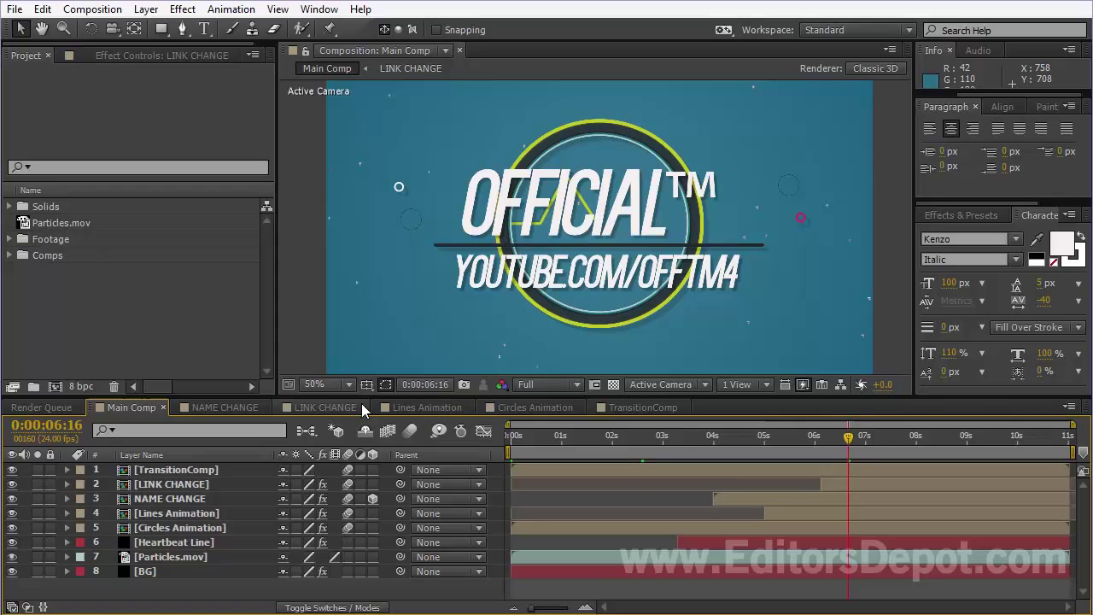
Check the Lines Animation and NAME CHANGE compositions, then select the BG layer in Main Comp
click(421, 401)
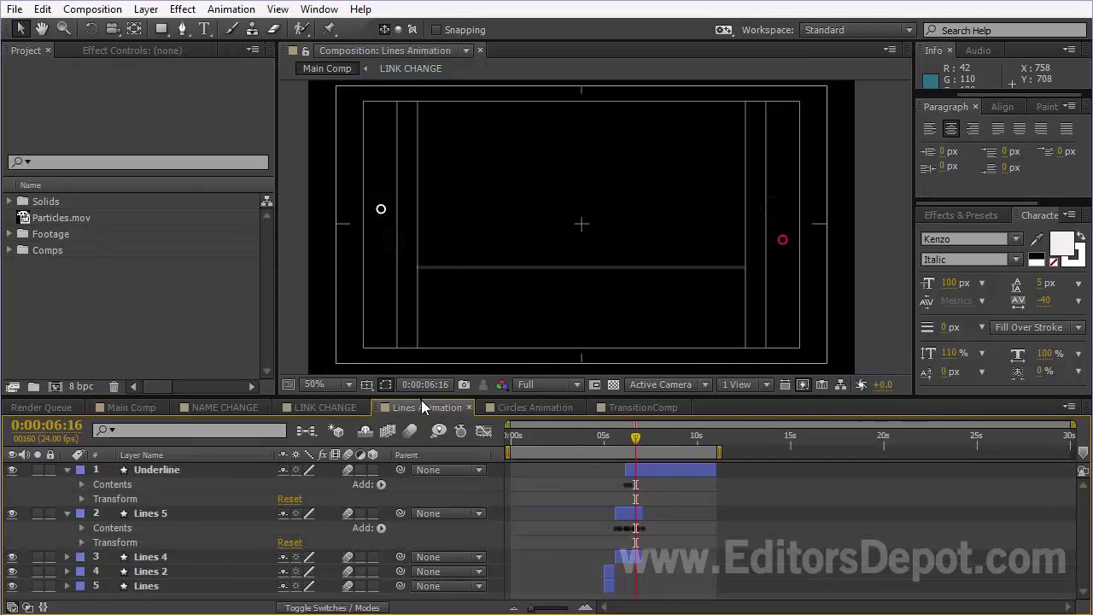
click(67, 470)
click(67, 485)
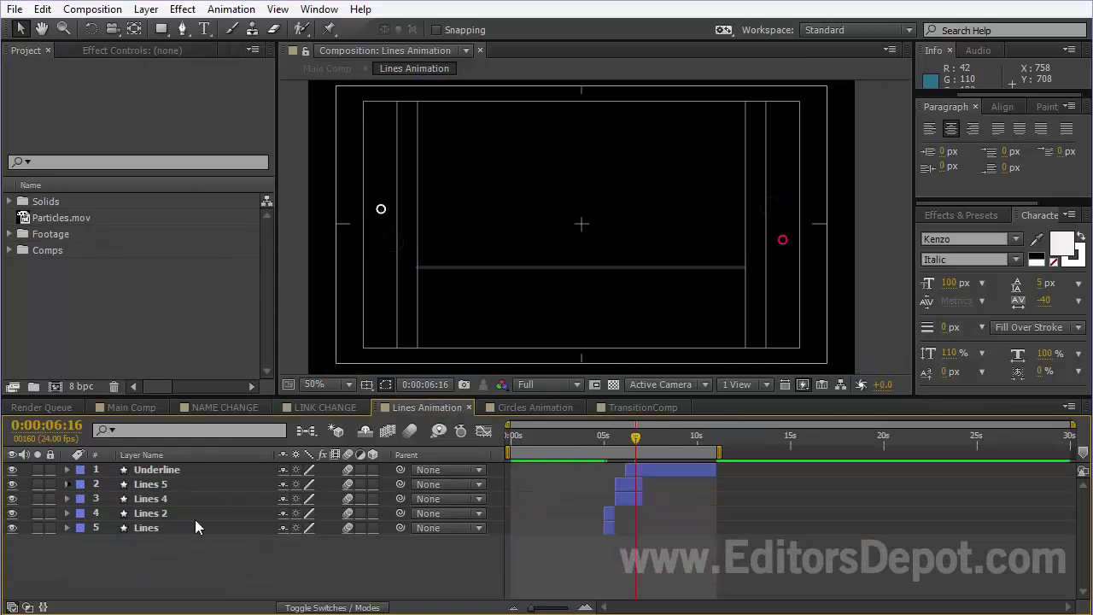
click(235, 408)
click(134, 405)
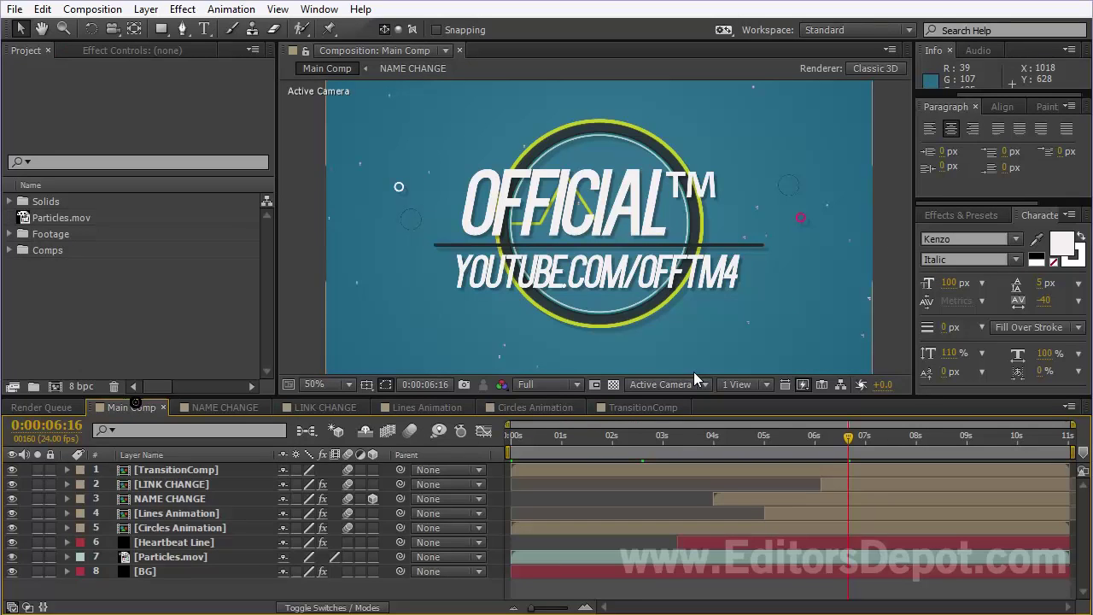
click(150, 571)
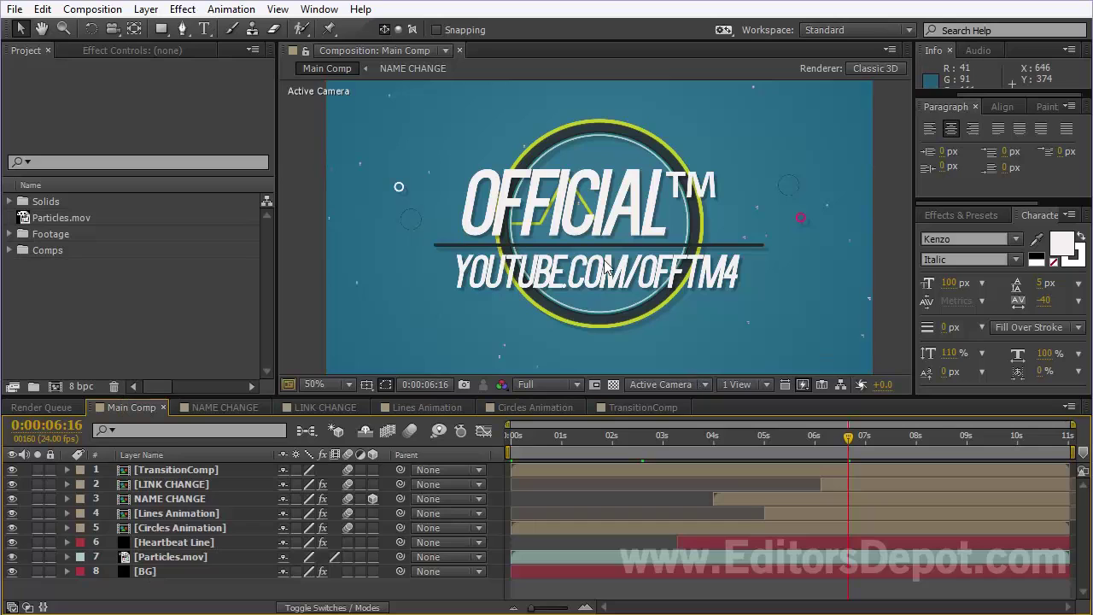
click(147, 572)
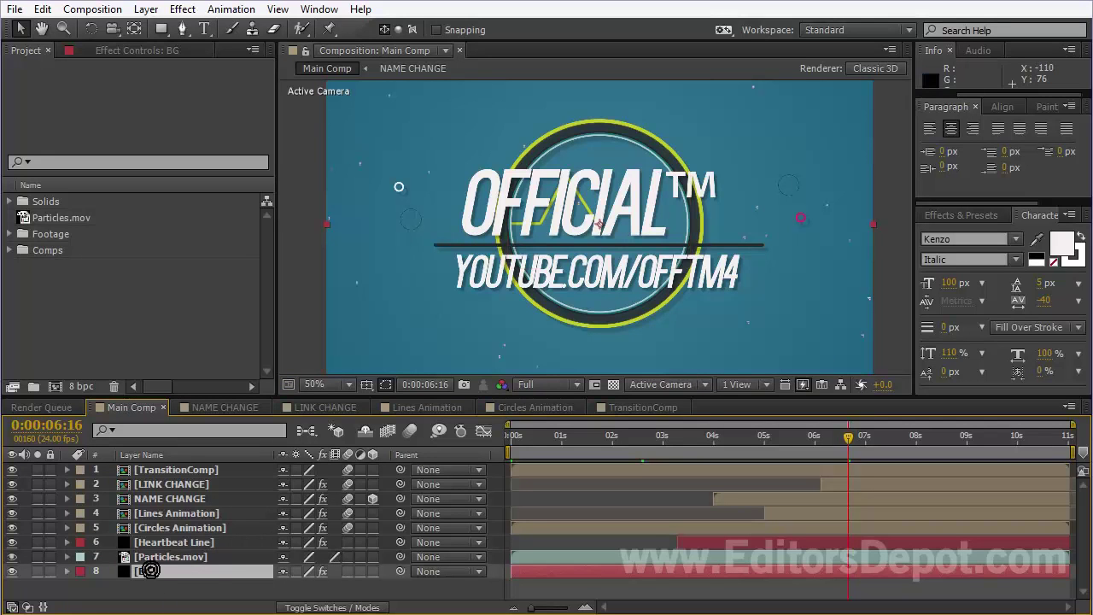
Expand the BG layer's Gradient Ramp and set its End Color to black (000000)
click(160, 50)
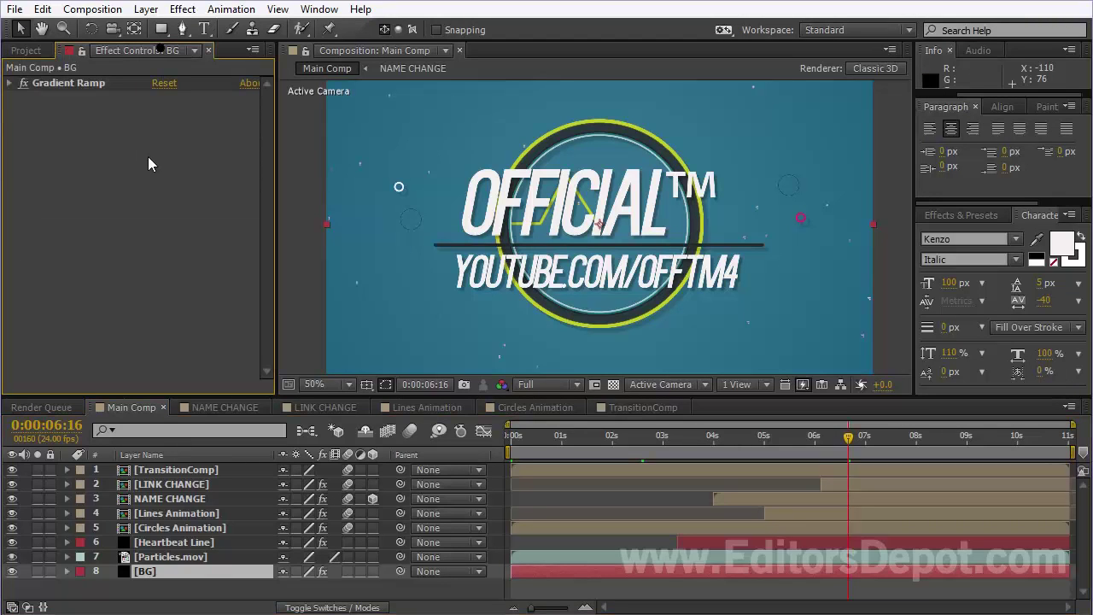
click(9, 83)
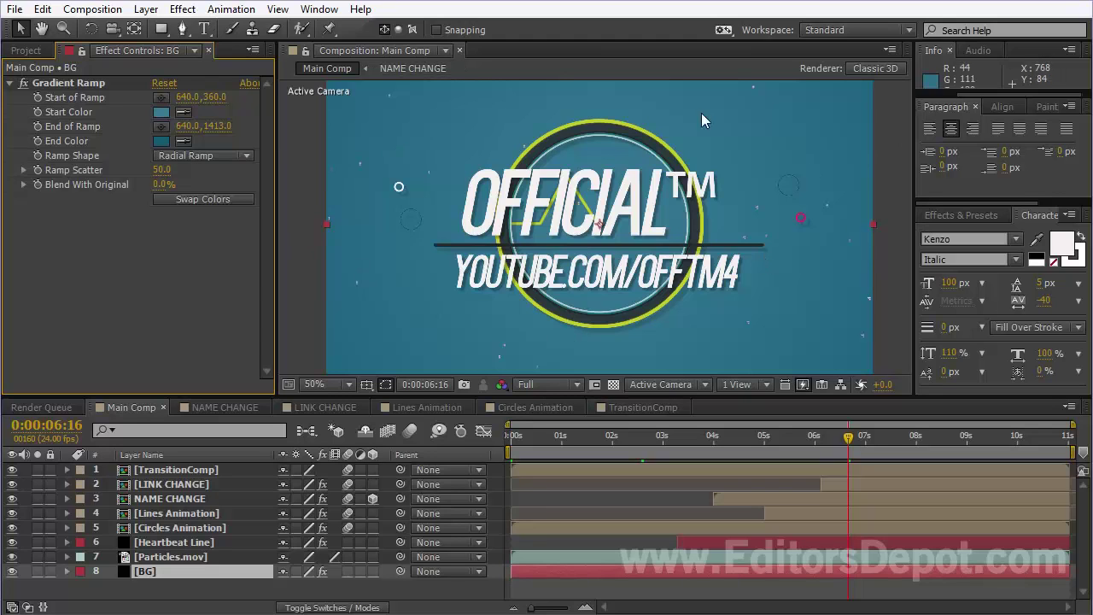
click(161, 141)
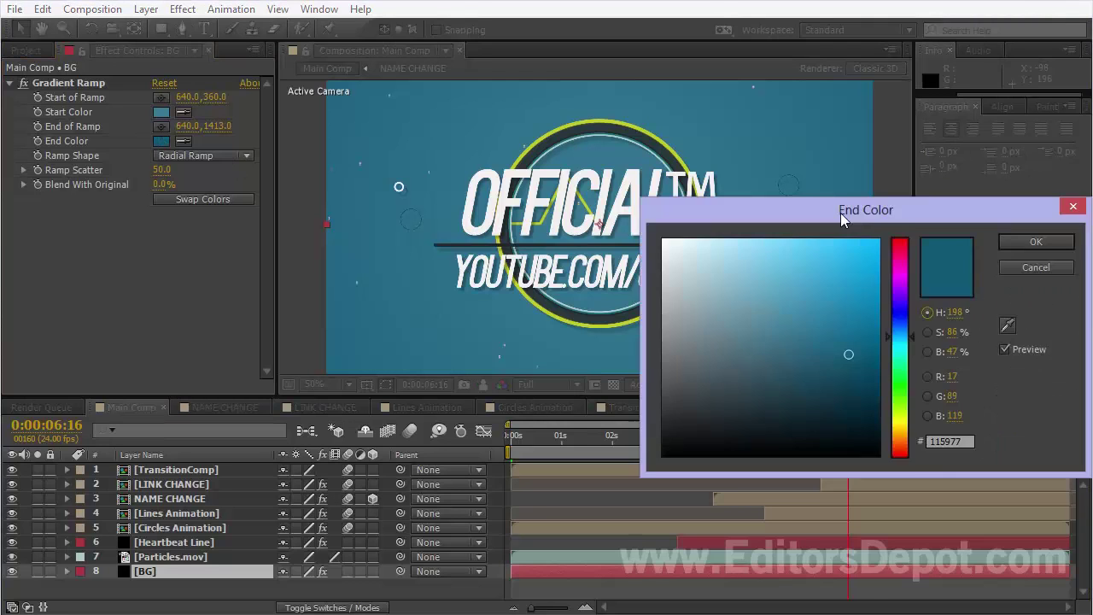
drag(840, 213, 866, 369)
click(738, 546)
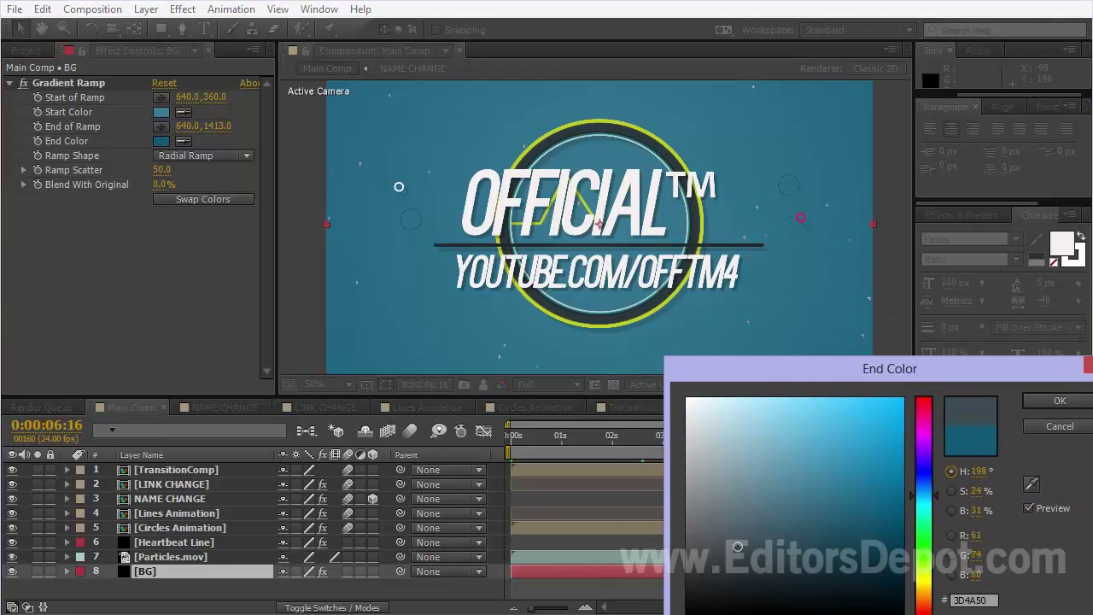
drag(738, 546, 687, 611)
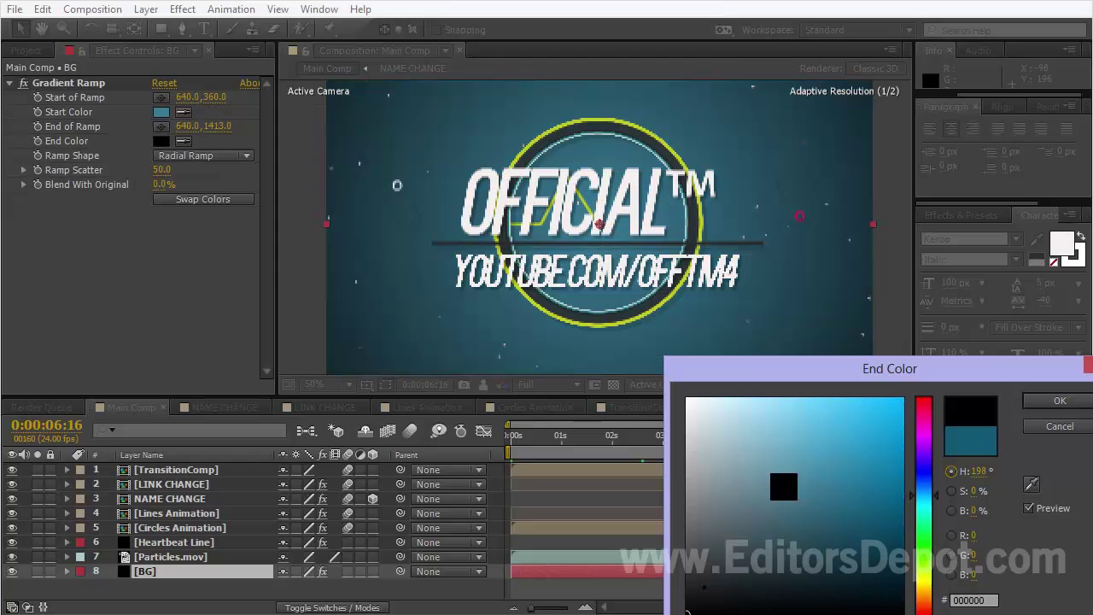
click(1059, 401)
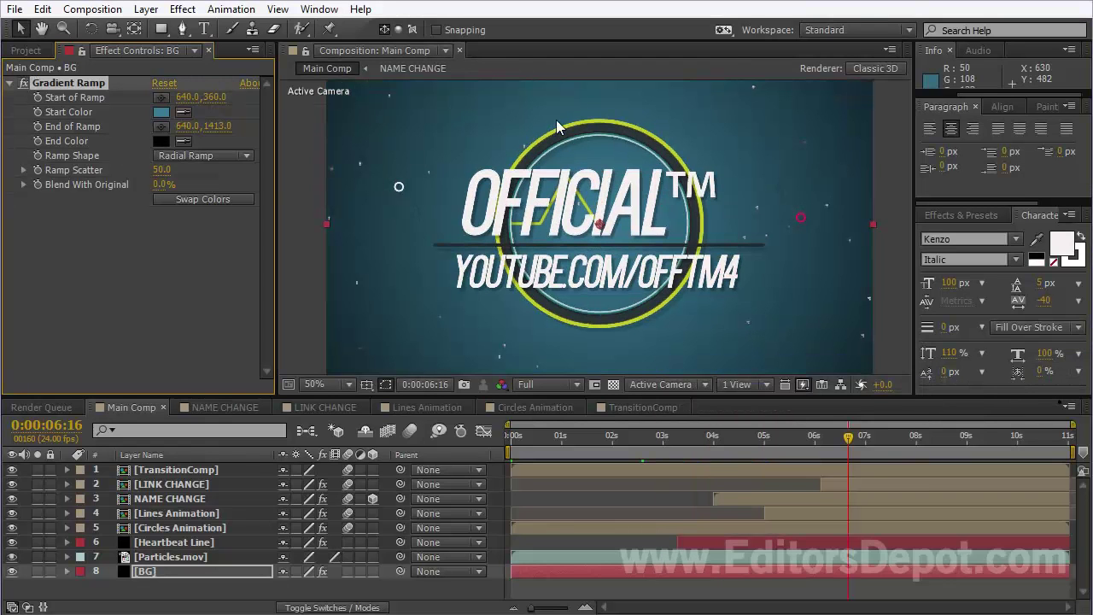
Set the Gradient Ramp Start Color to red E63131
click(165, 116)
drag(757, 508, 625, 317)
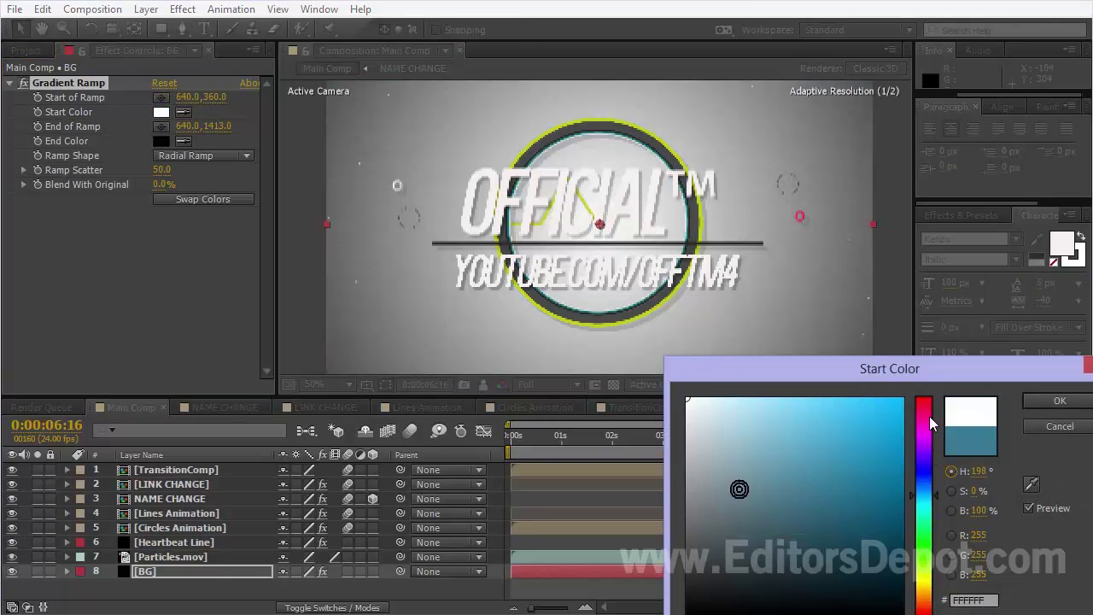
drag(929, 416, 905, 396)
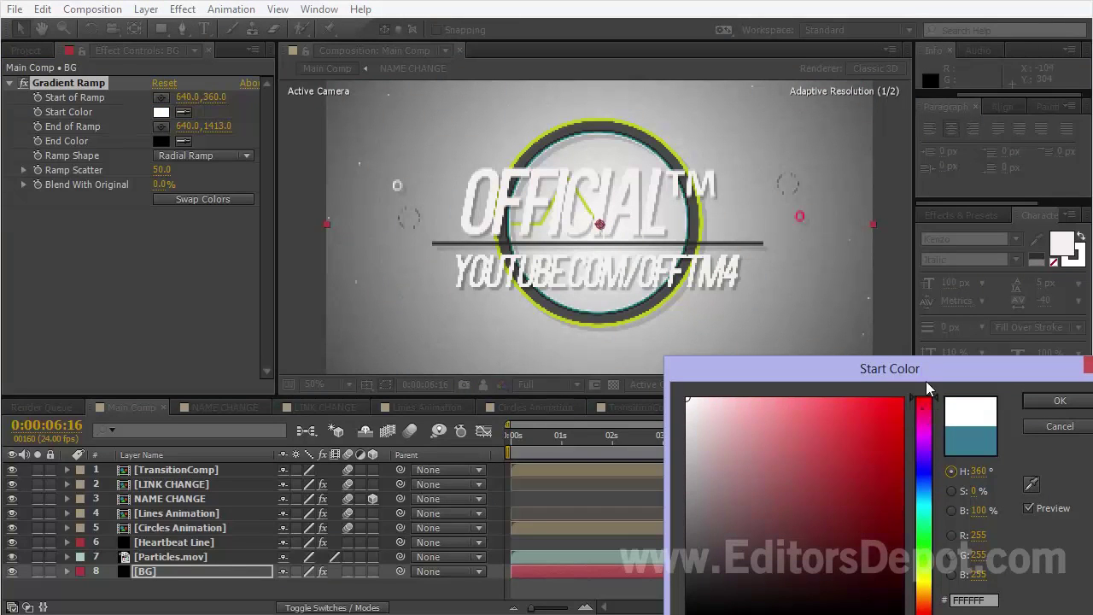
click(855, 419)
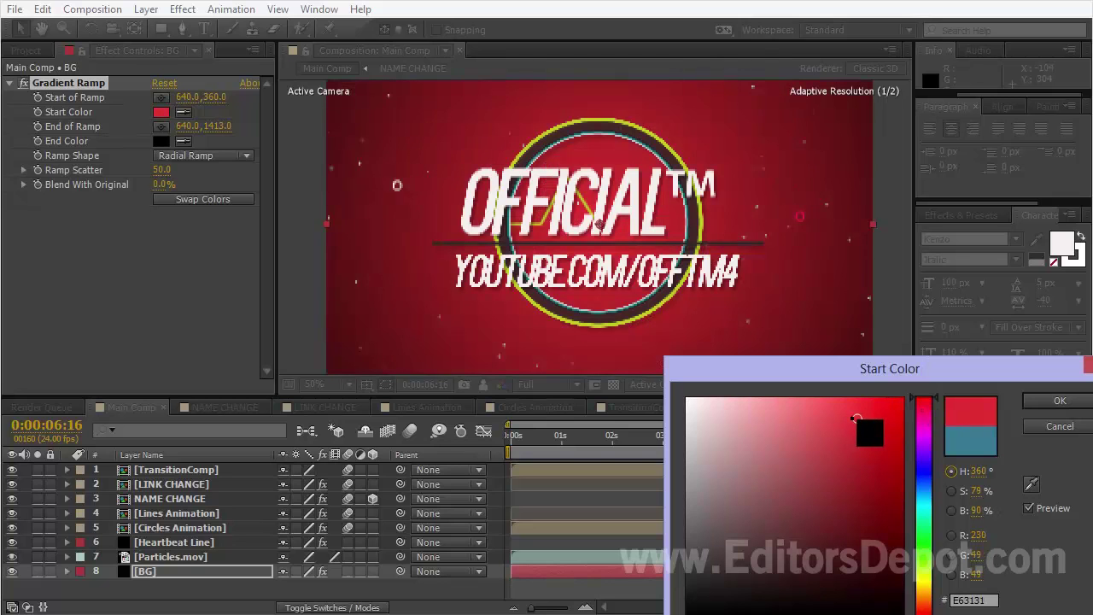
click(1060, 400)
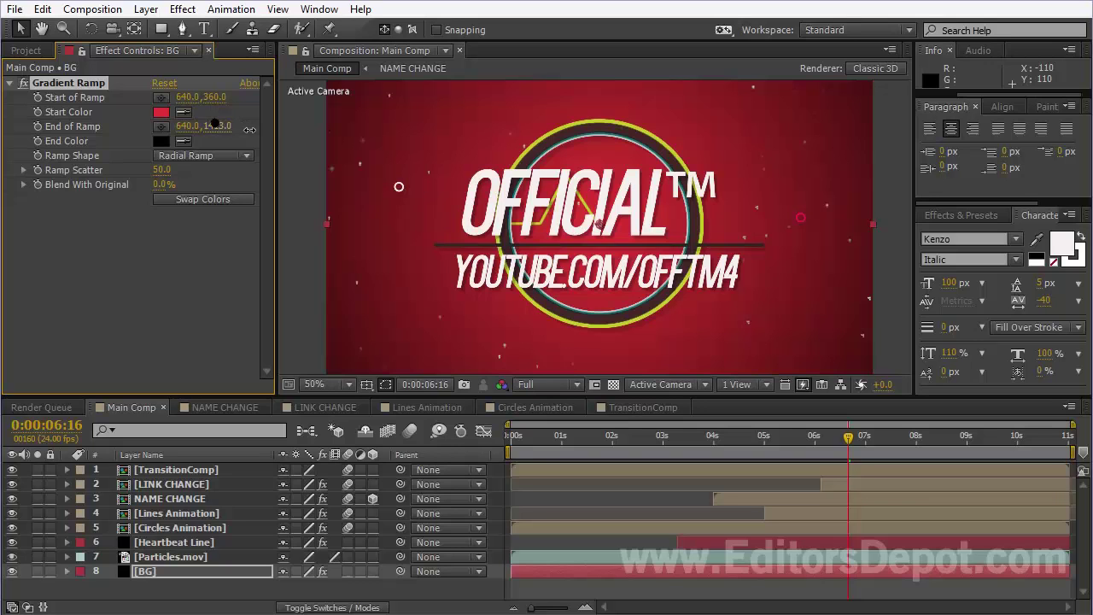
Push the Gradient Ramp's End of Ramp out to 640, 1714
click(215, 126)
key(Return)
drag(229, 128, 468, 126)
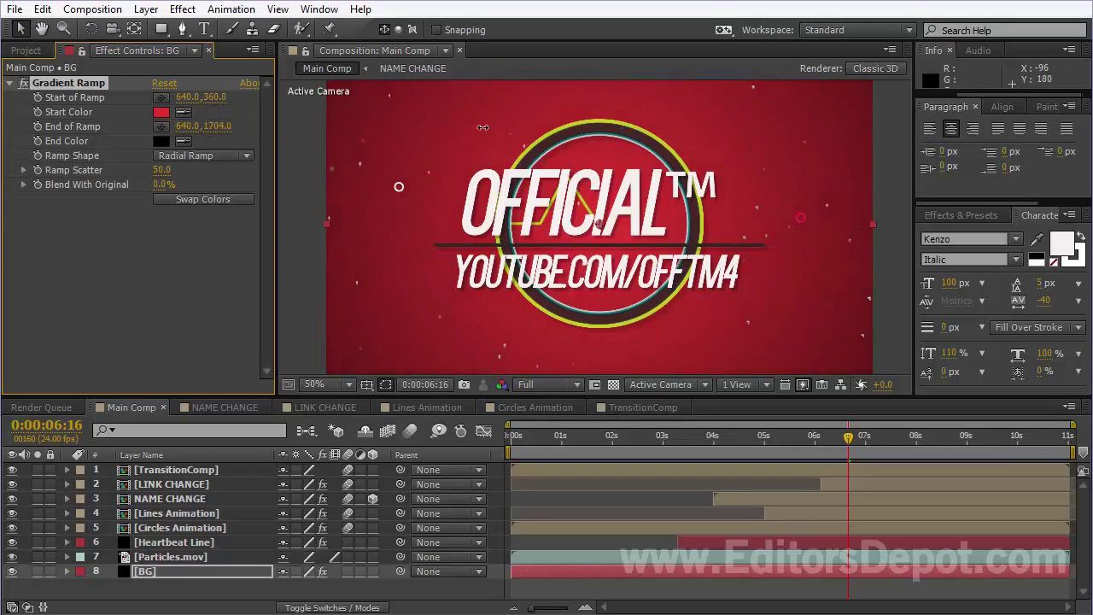
Set the viewer magnification to Fit up to 100%
scroll(512, 213, down, 2)
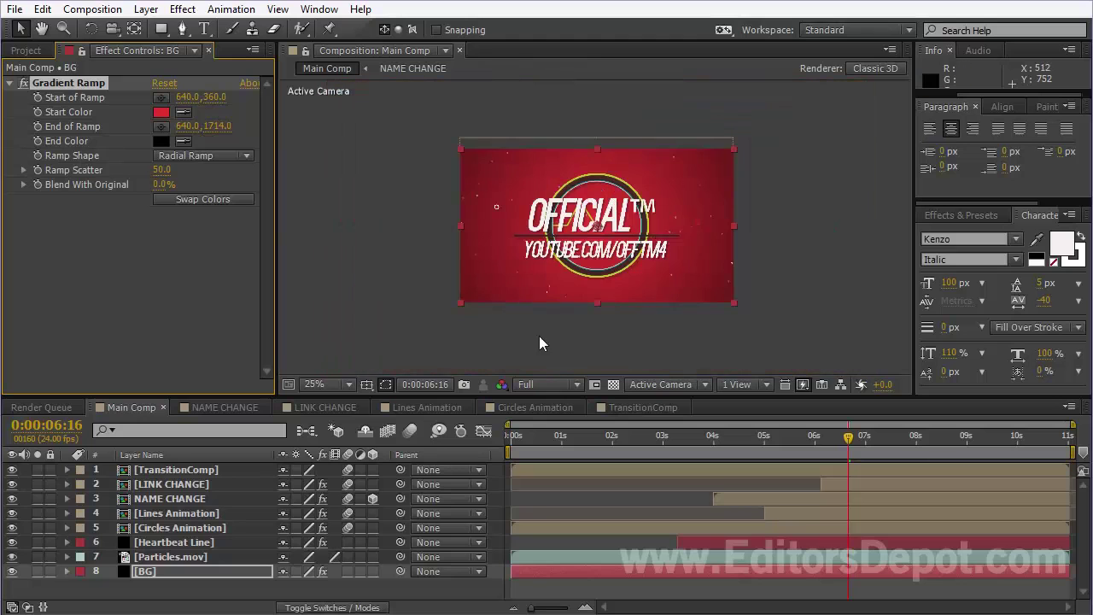
click(346, 384)
click(367, 92)
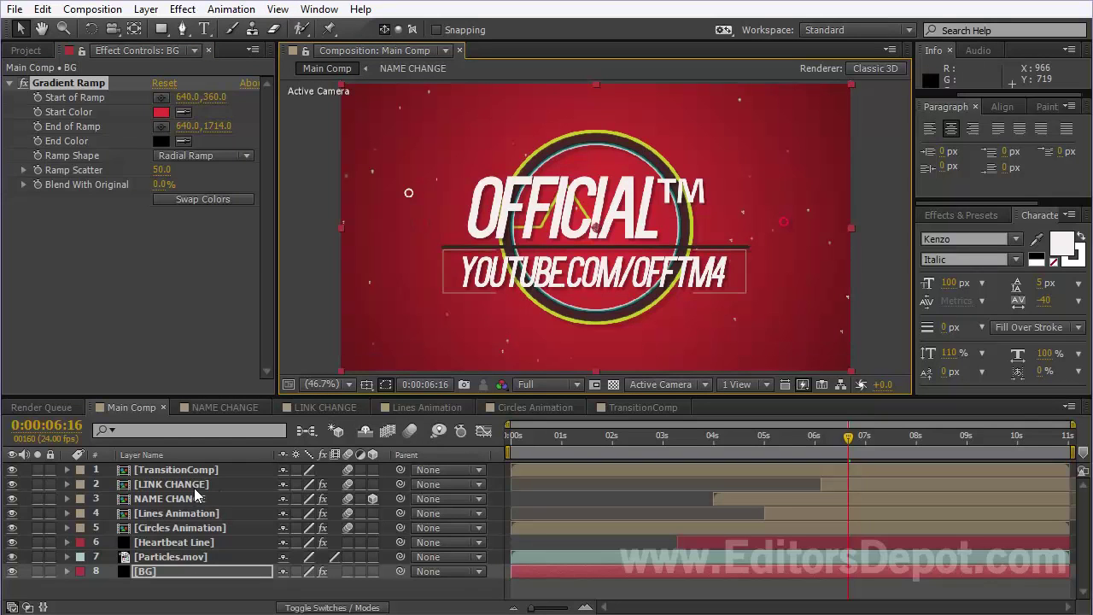
Select the OFFICIAL™ text layer in NAME CHANGE and bring up its Character settings
click(215, 406)
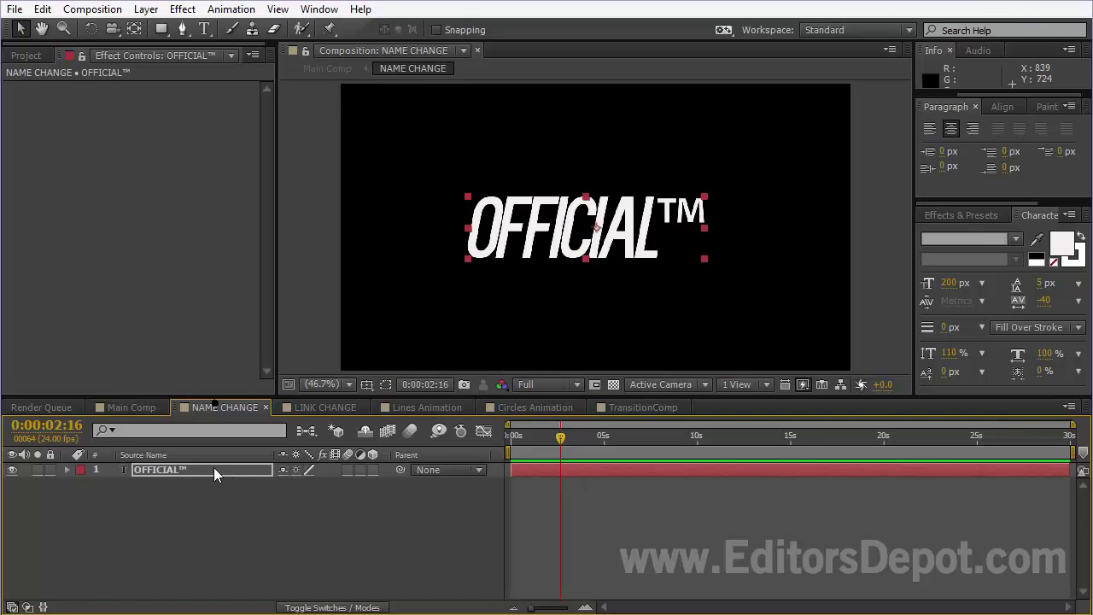
click(158, 470)
click(1038, 214)
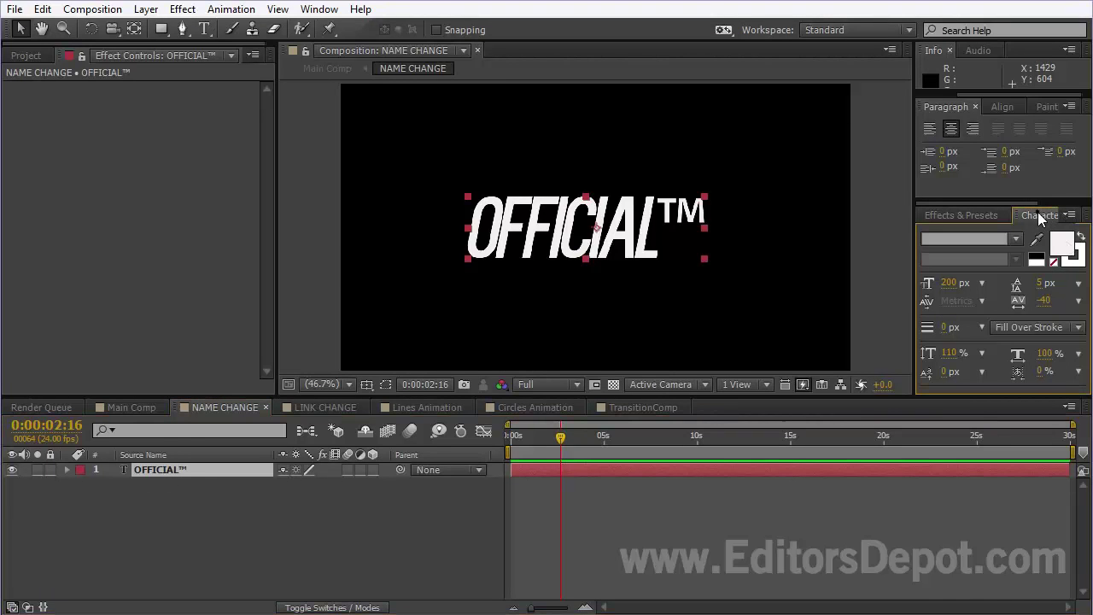
click(319, 9)
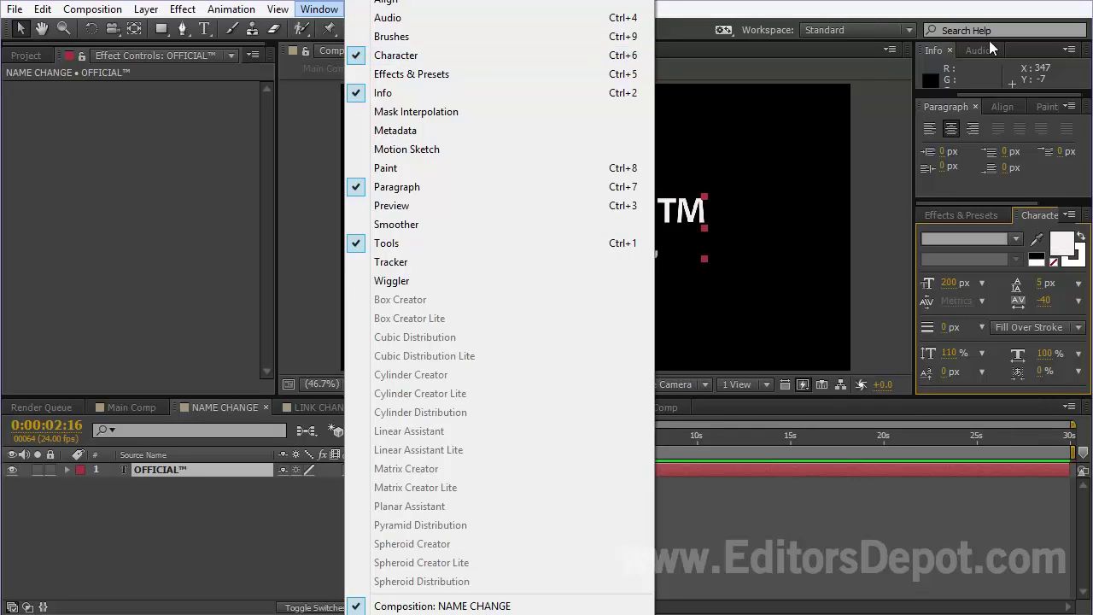
click(1042, 219)
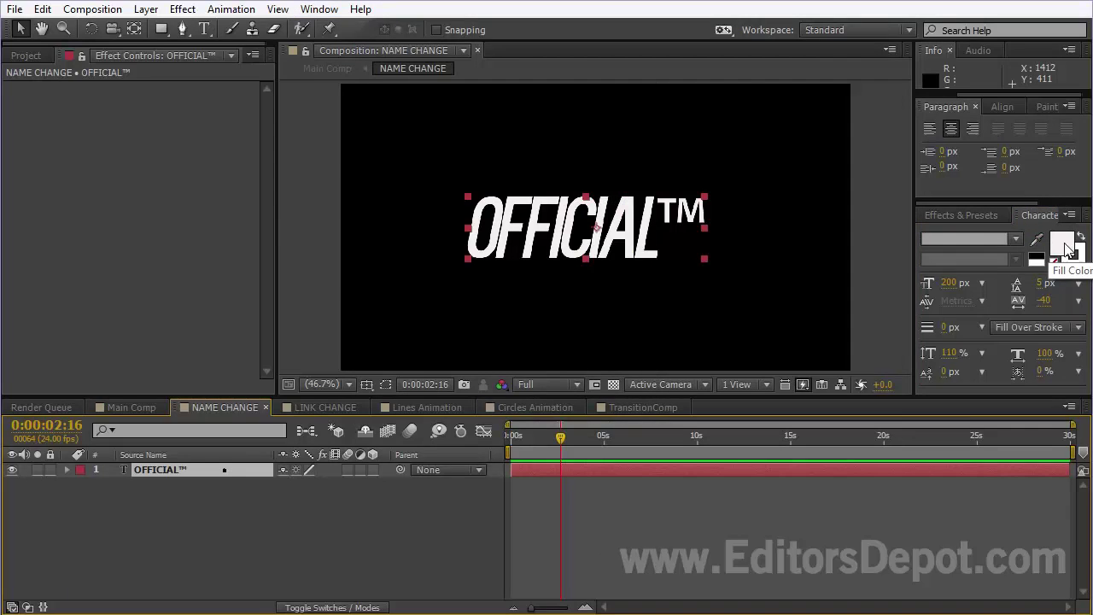
Change the OFFICIAL™ text fill to light blue 58C6FF at hue 200°
click(1063, 245)
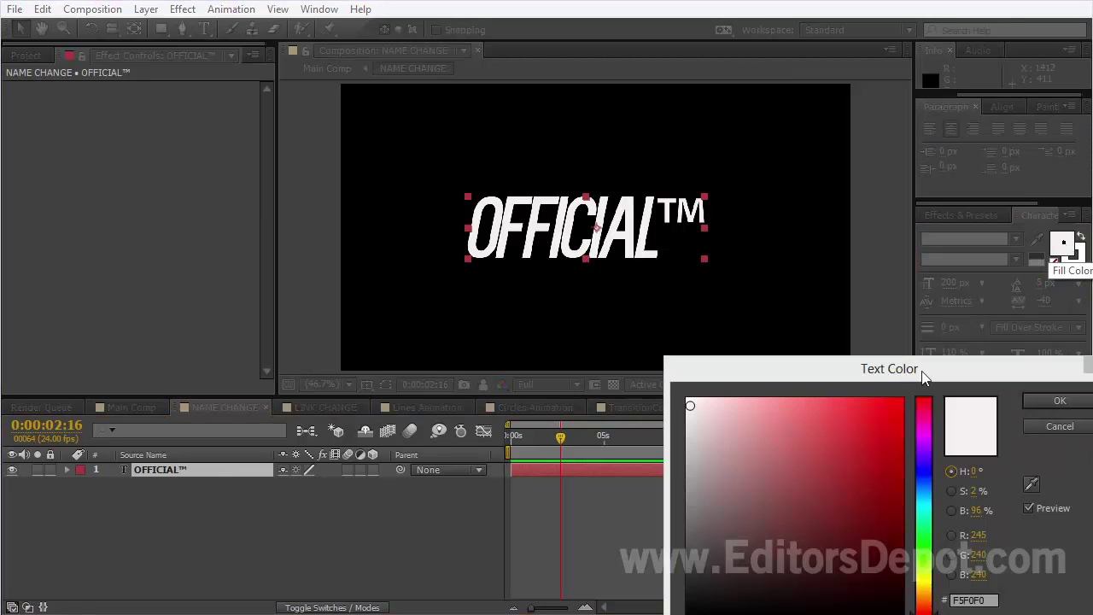
drag(857, 370, 849, 346)
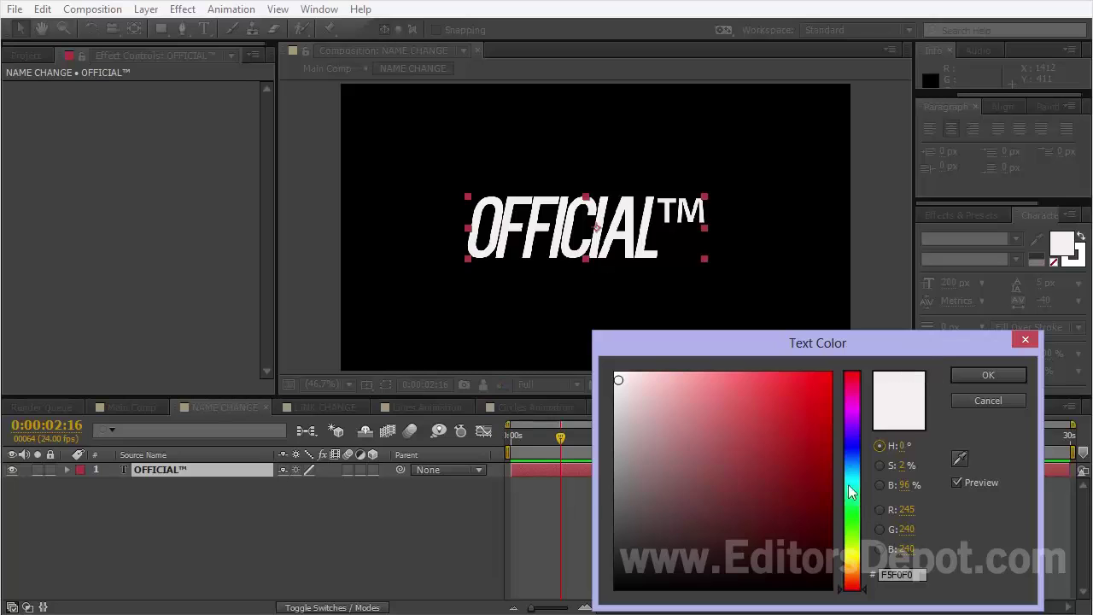
click(853, 469)
click(830, 374)
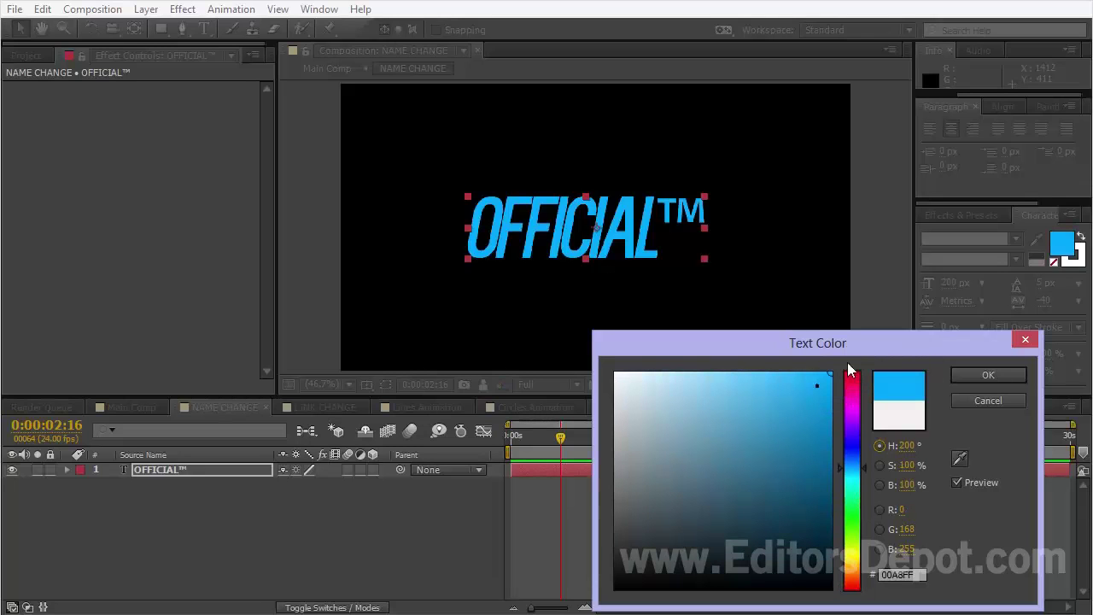
mouse_move(829, 388)
mouse_down()
mouse_move(791, 374)
mouse_move(723, 372)
mouse_up()
click(999, 376)
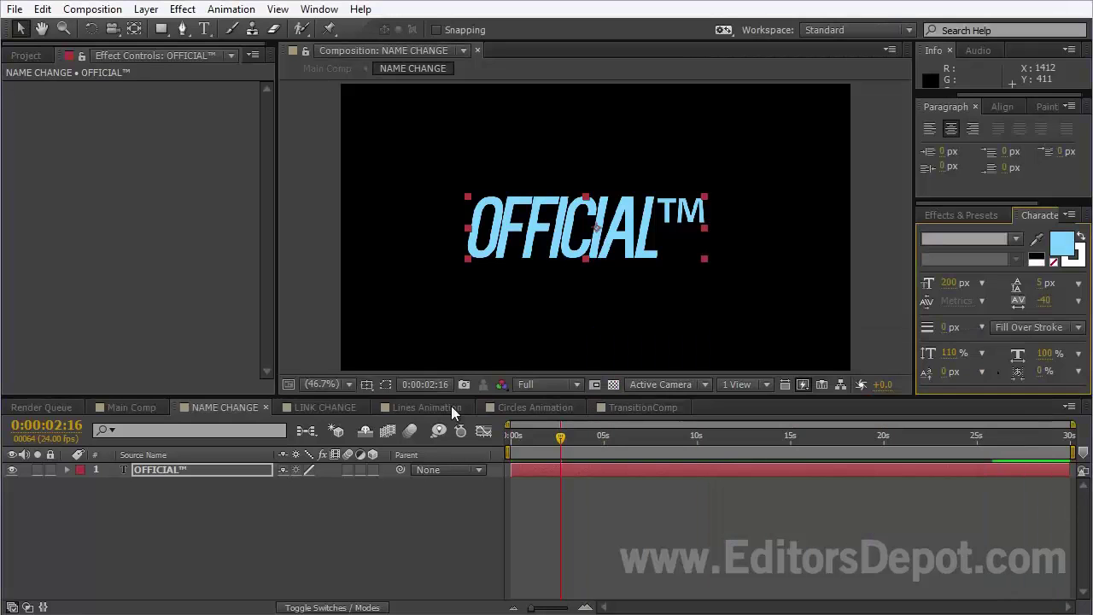
Switch to the Main Comp timeline and deselect the BG layer
click(129, 406)
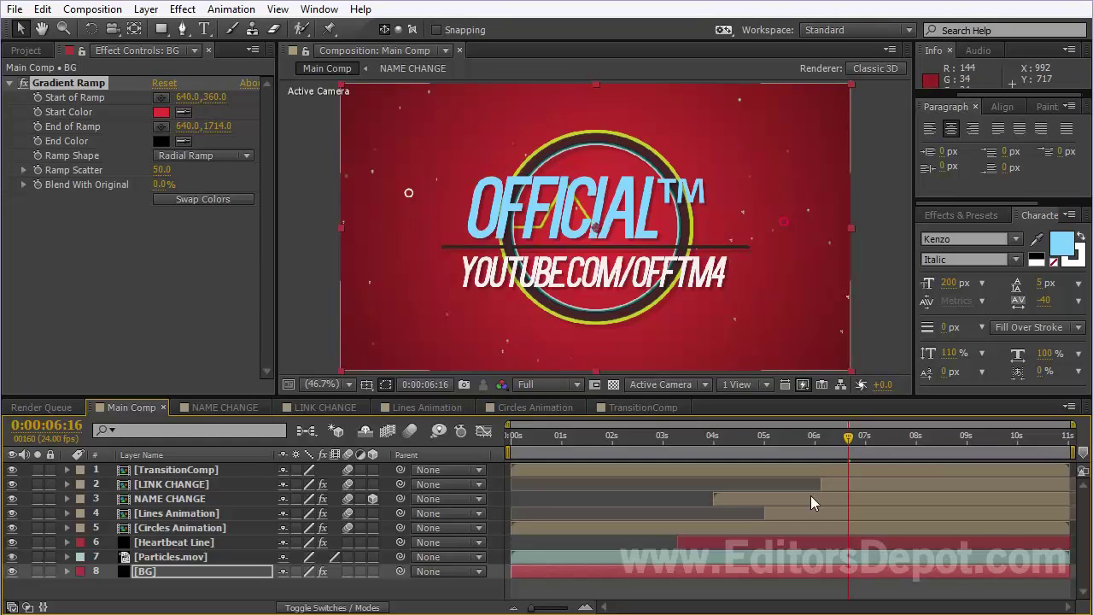
click(325, 588)
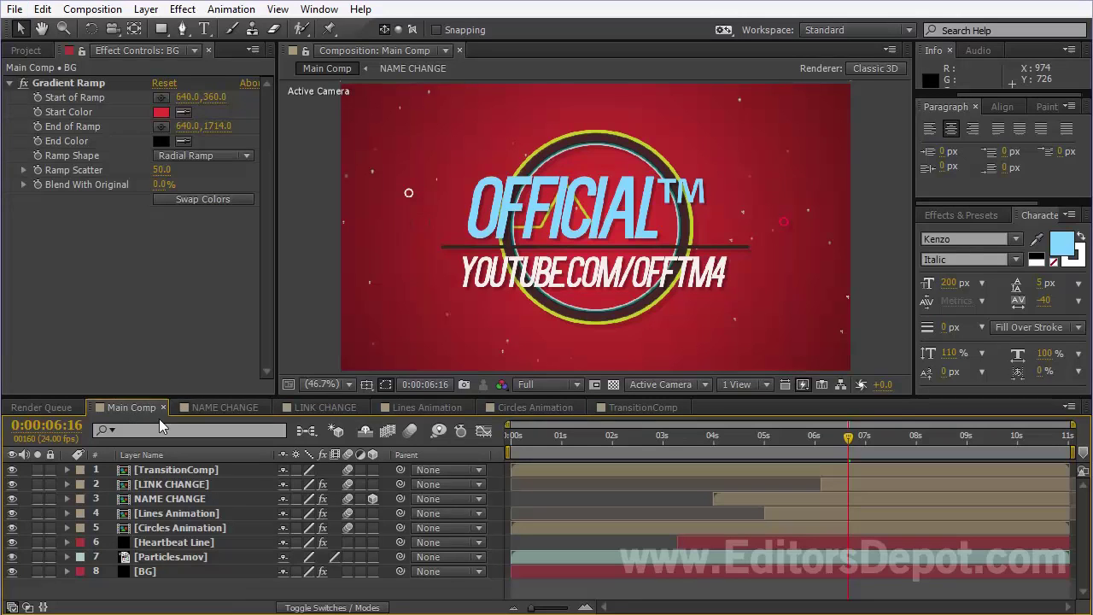
Add Main Comp to the render queue from the File > Export menu
click(15, 11)
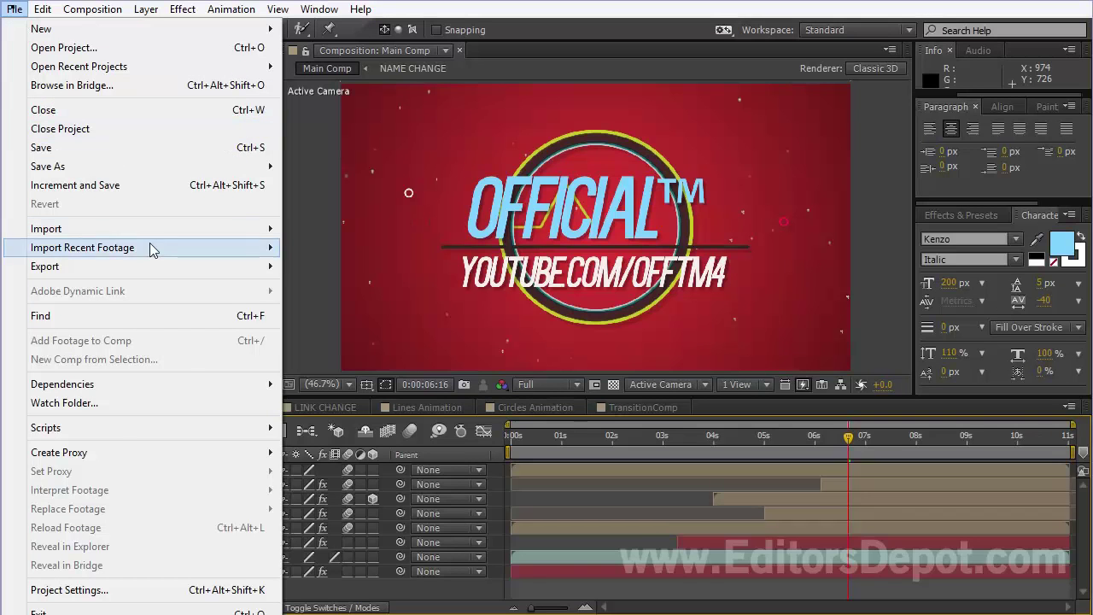
mouse_move(45, 266)
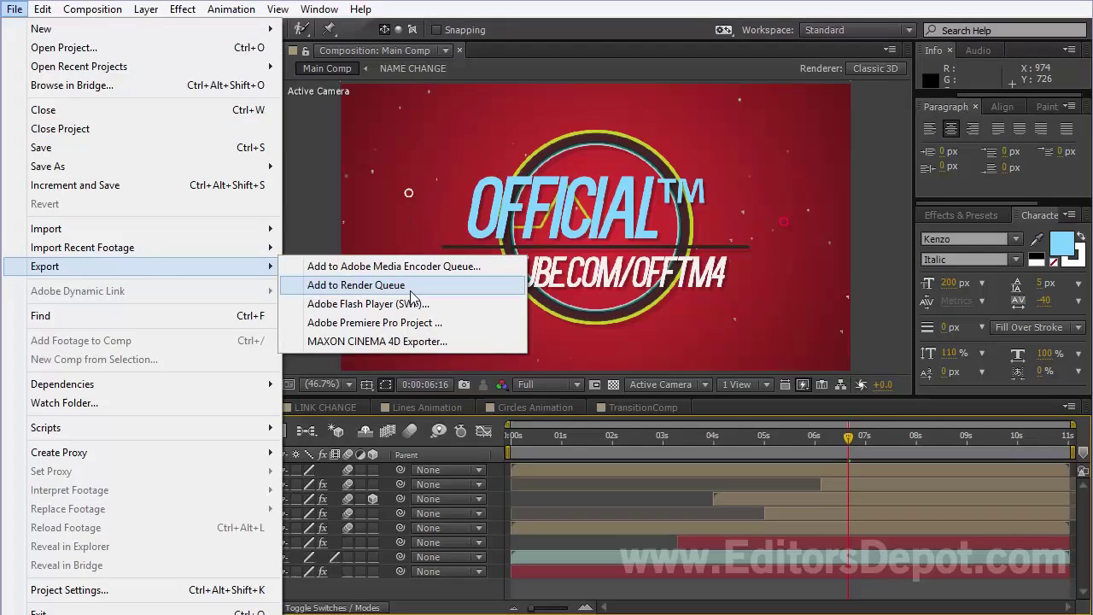
click(410, 291)
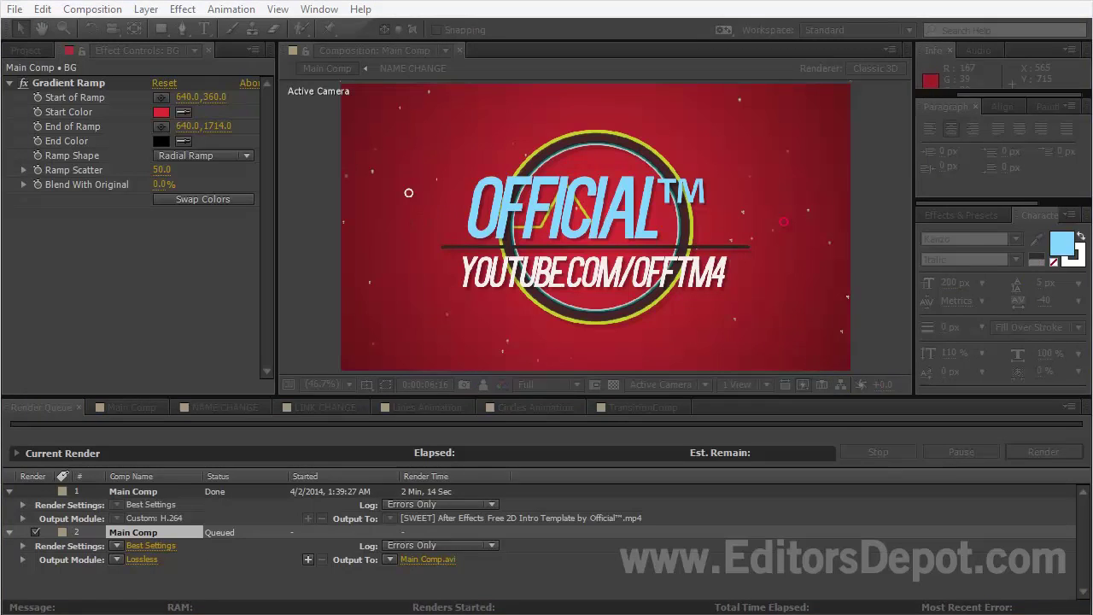
Set the output module format to H.264 so Main Comp renders as MP4
drag(679, 31, 557, 4)
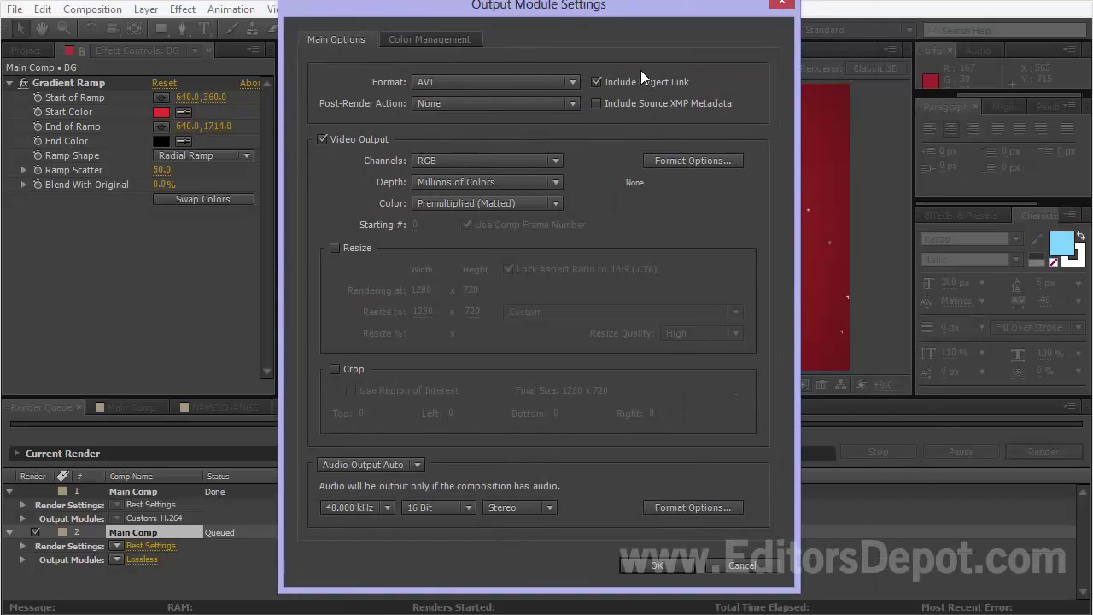
click(574, 82)
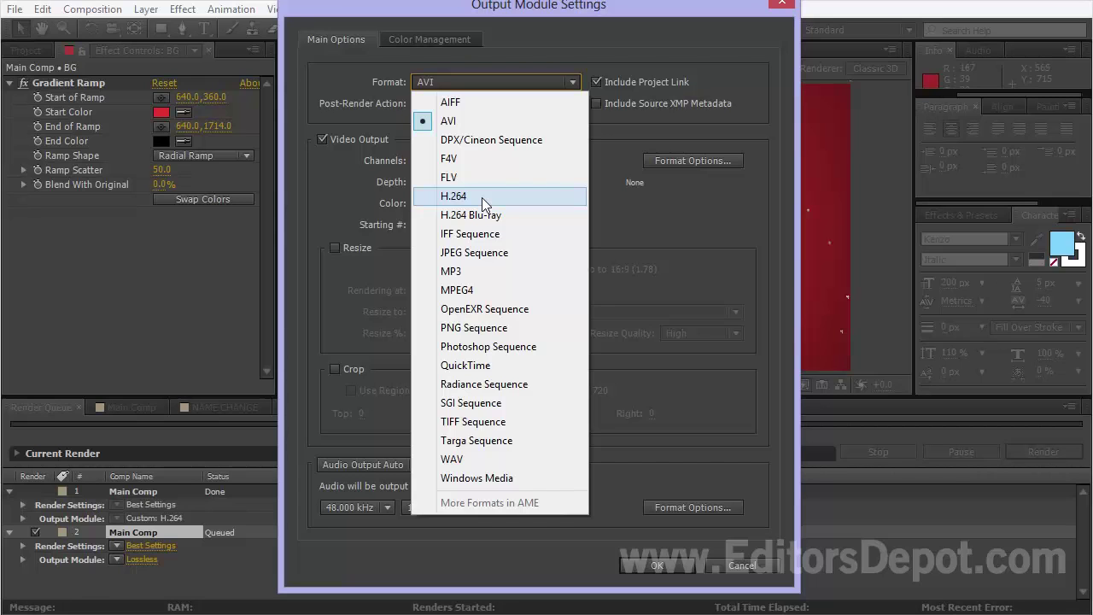
click(482, 197)
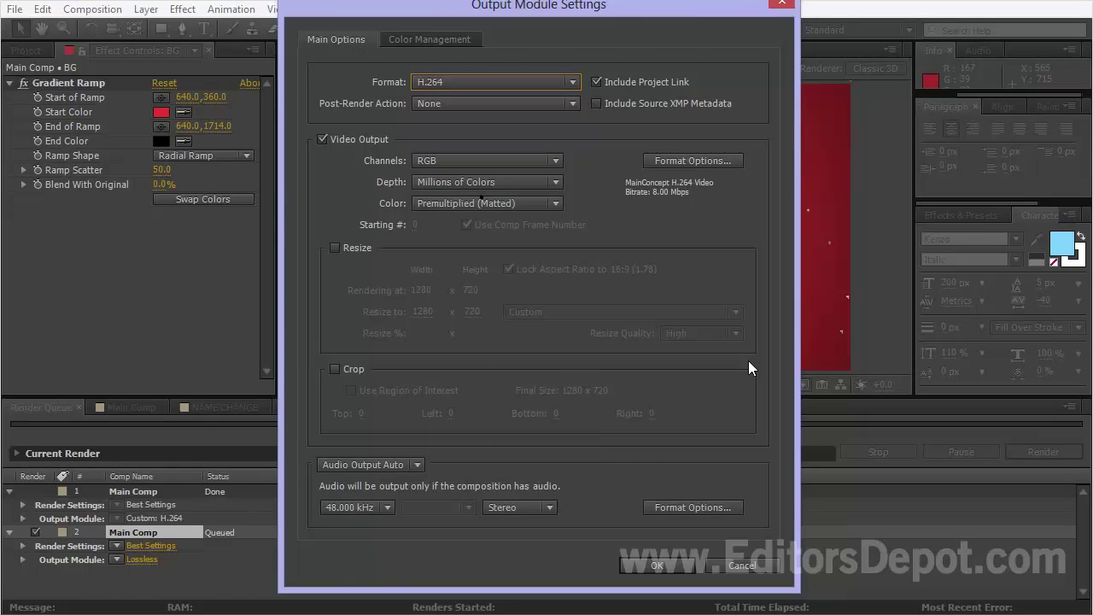
click(665, 557)
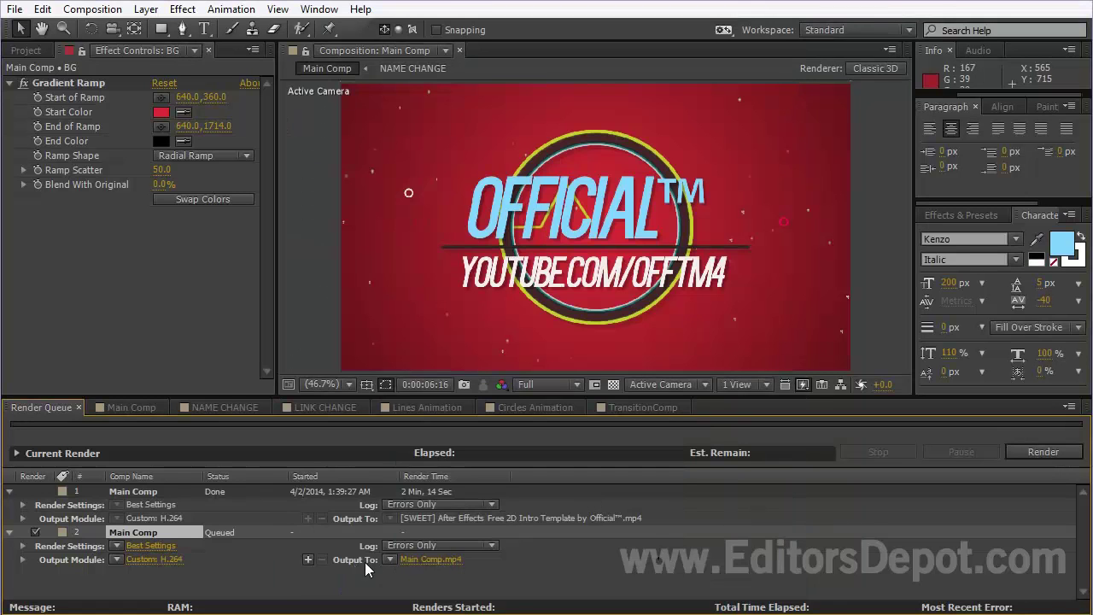
Point the render output to the Desktop and rename the file 'Free Intro Tutorial'
click(446, 562)
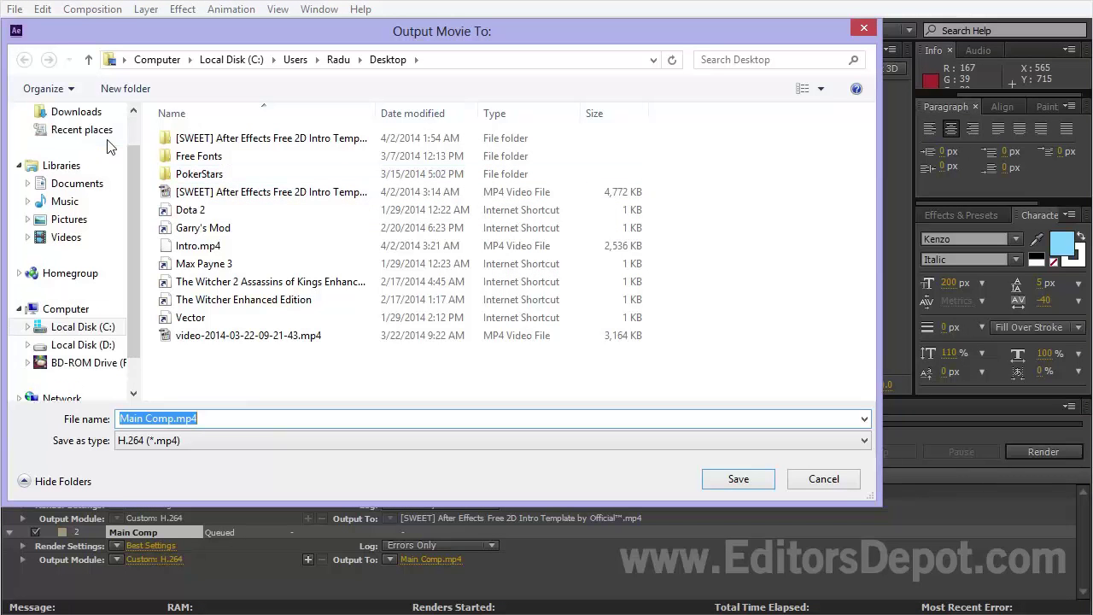
scroll(51, 140, down, 1)
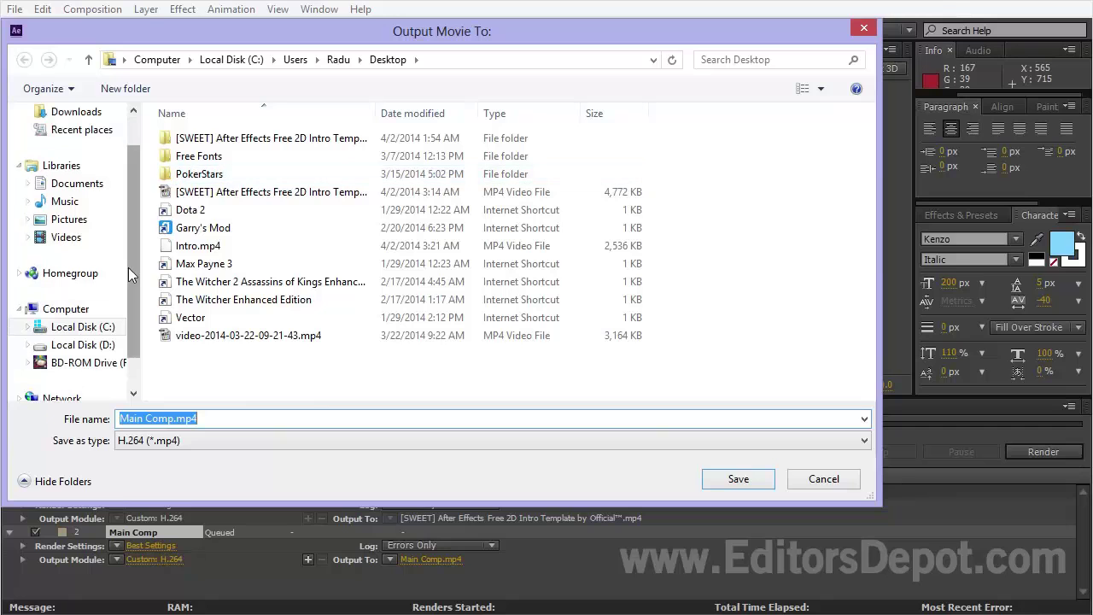
scroll(86, 214, up, 1)
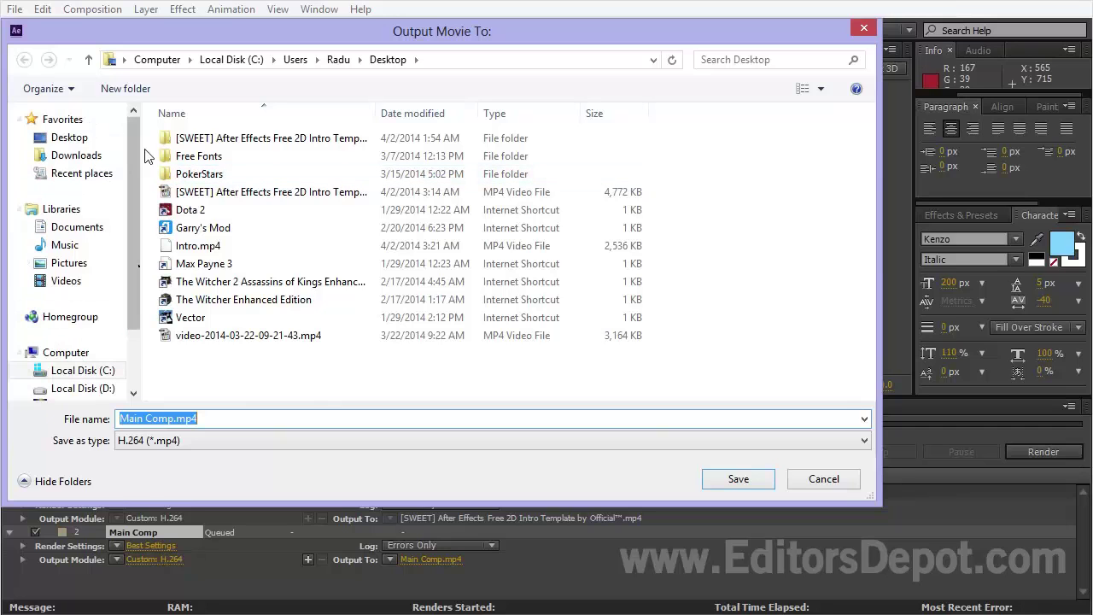
click(72, 137)
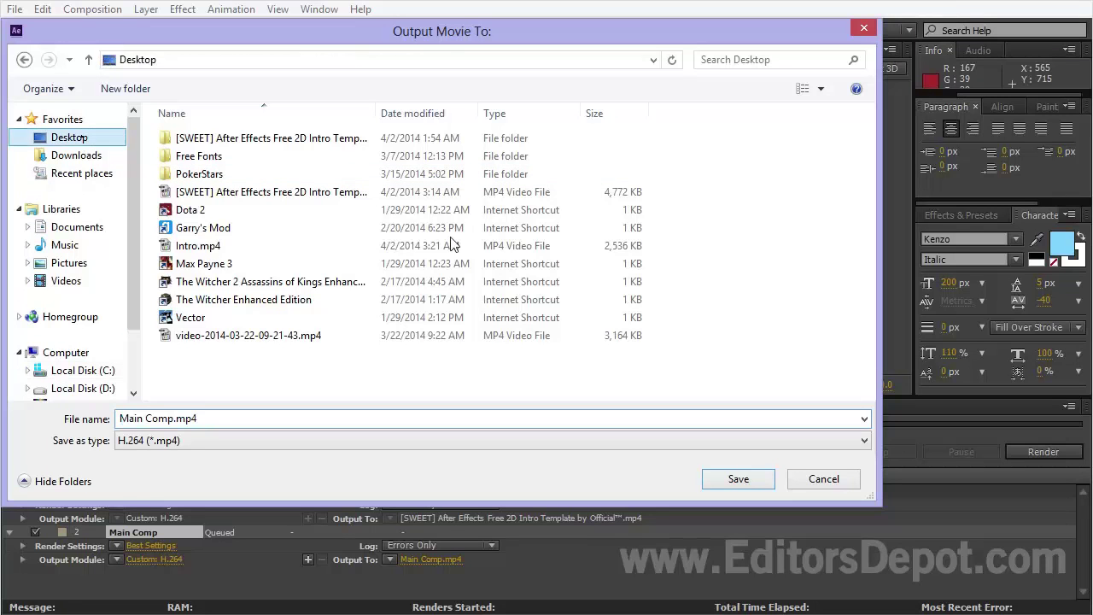
click(171, 422)
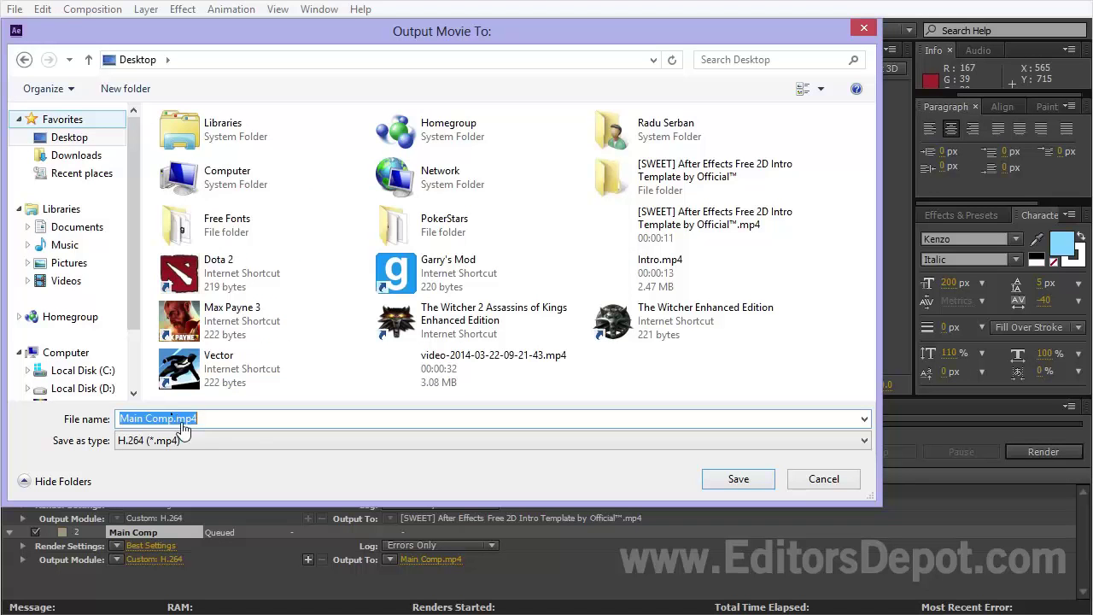
click(171, 419)
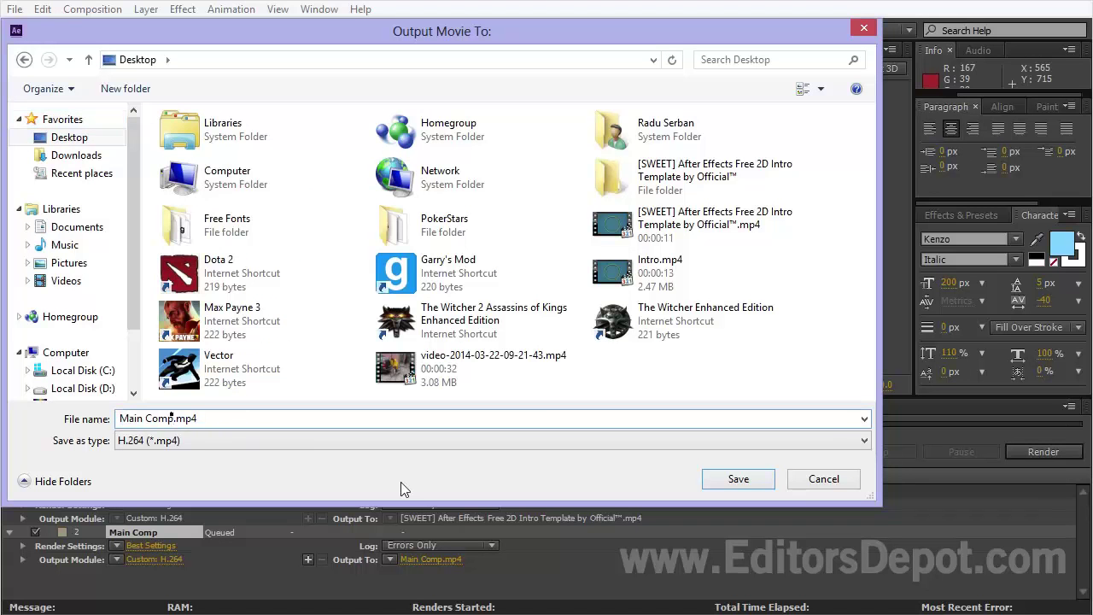
key(BackSpace)
key(BackSpace)
key(BackSpace)
key(BackSpace)
key(BackSpace)
key(BackSpace)
text(Fr)
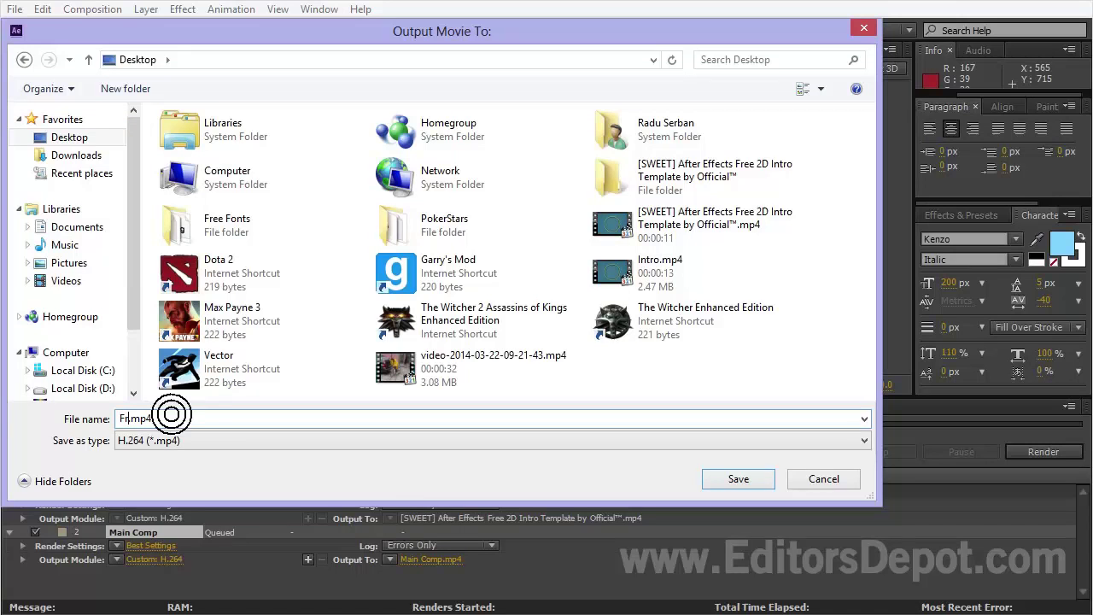
text(ee )
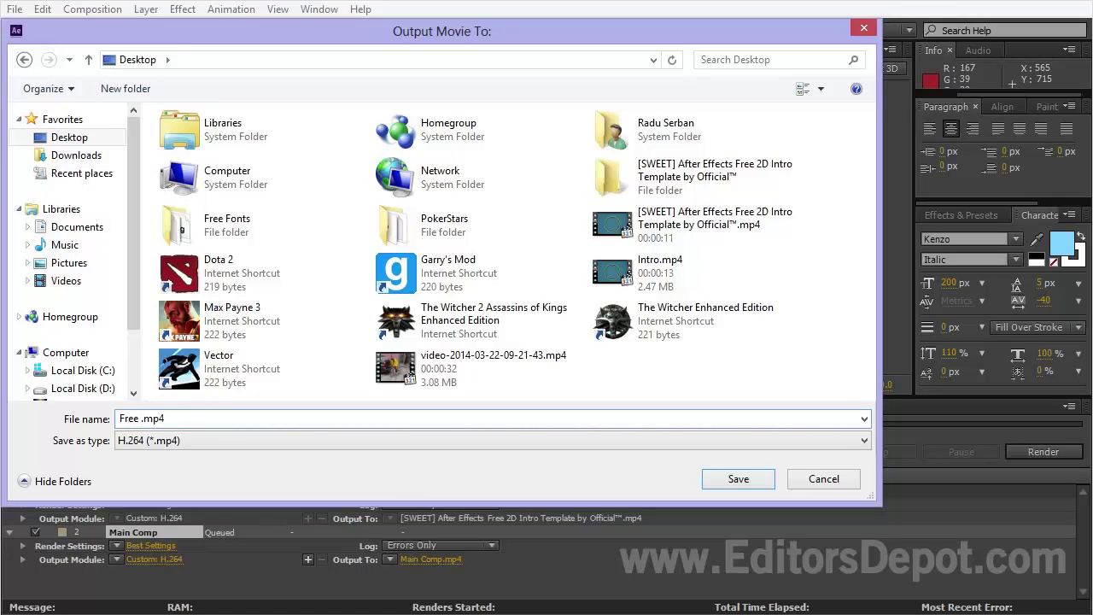
text(Intro Tu)
text(torial)
Save the output as Free Intro Tutorial.mp4 and start rendering Main Comp
click(720, 479)
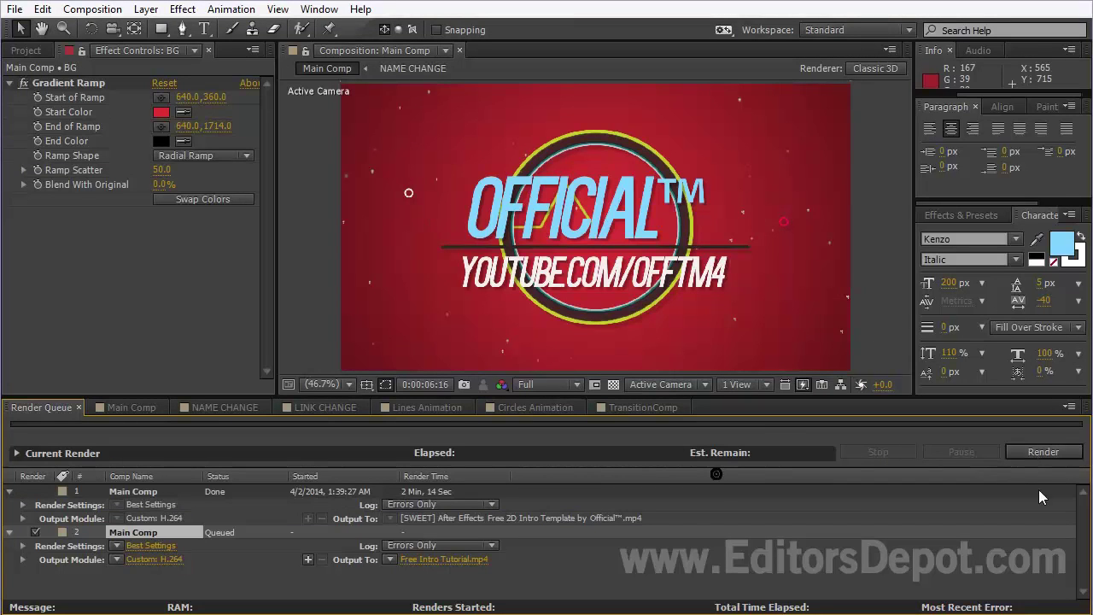
click(1042, 451)
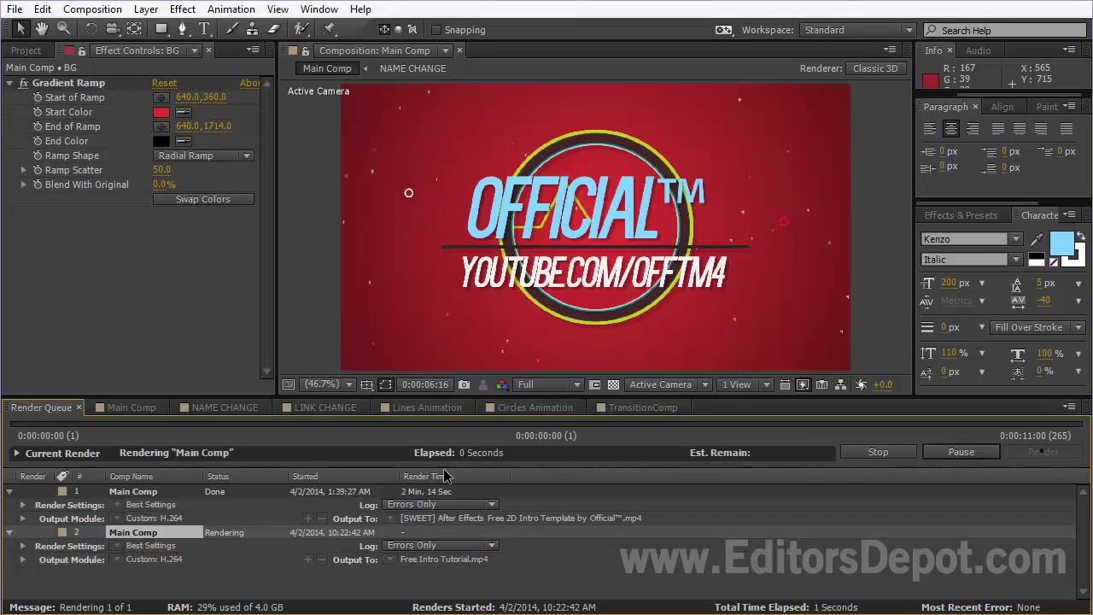